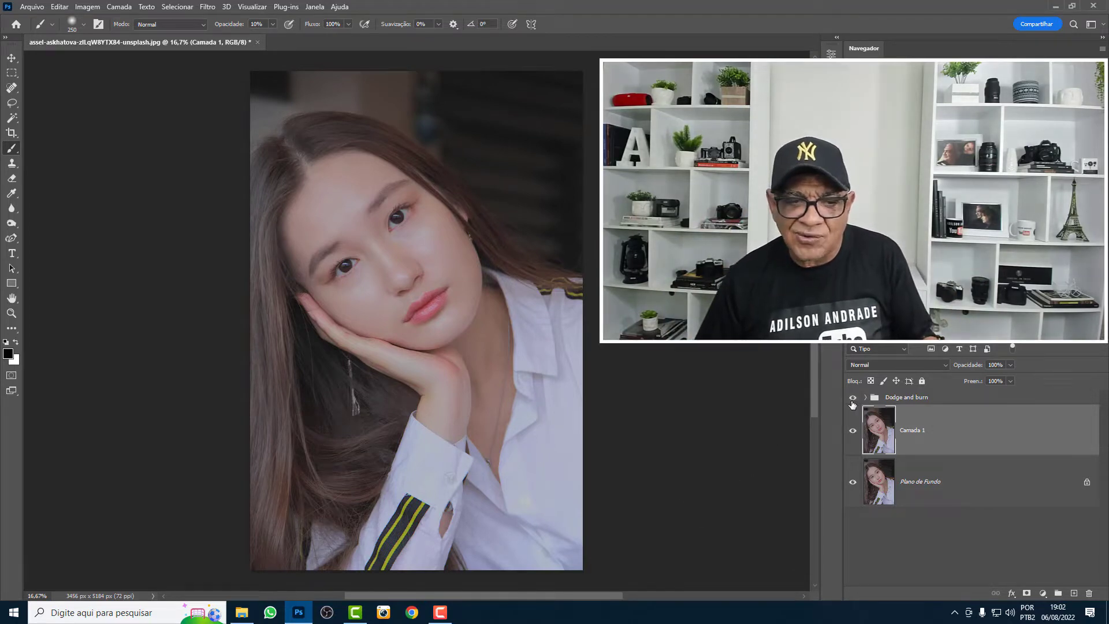
# - Toggle the visibility of the Dodge and burn group to compare the portrait with and without the effect
pyautogui.click(916, 398)
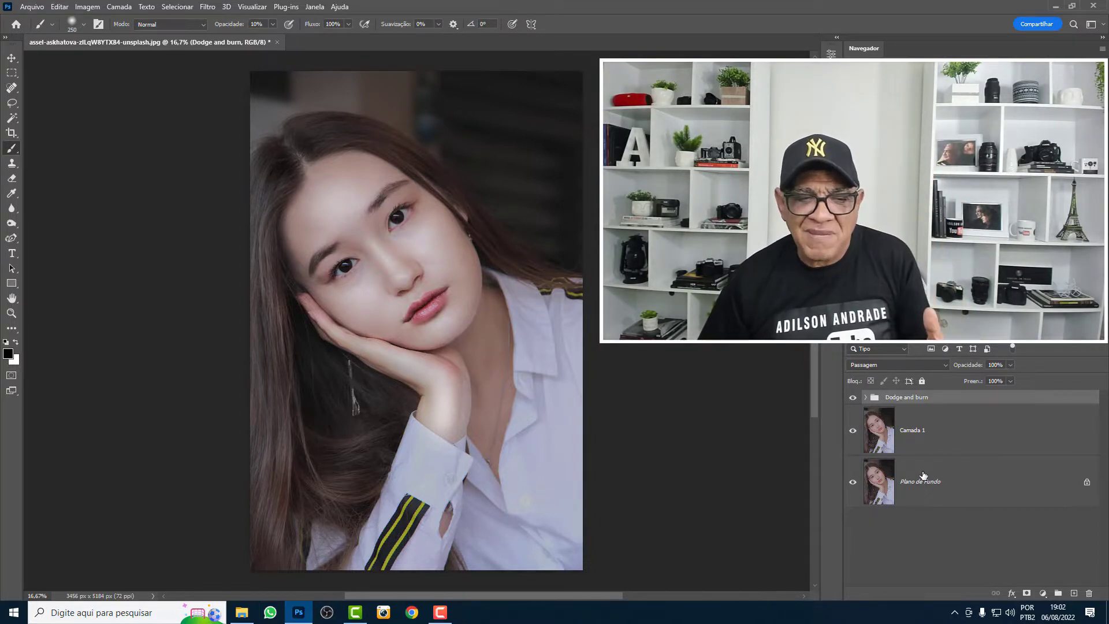
pyautogui.click(853, 399)
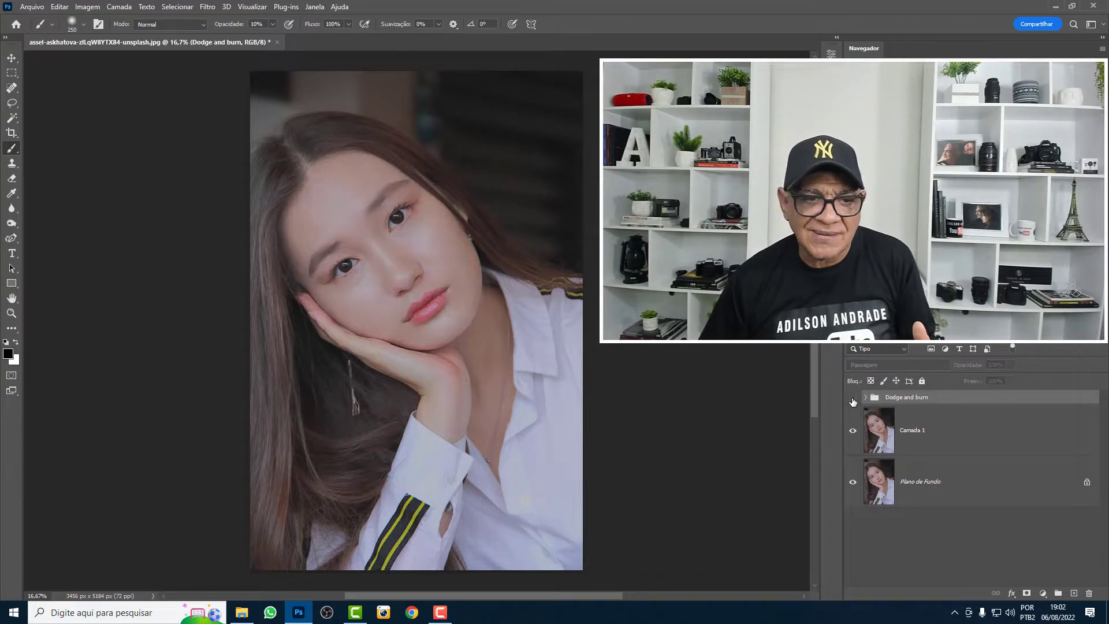
pyautogui.click(853, 398)
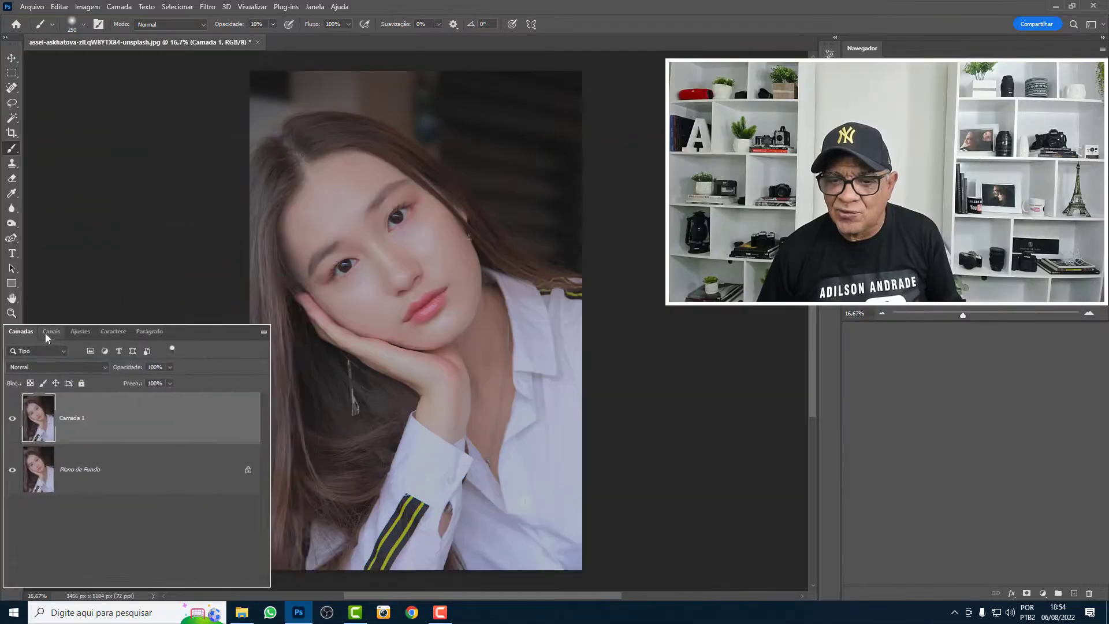
# - Load the RGB composite's luminosity as a selection and save it as a new channel named Luzes
pyautogui.click(46, 327)
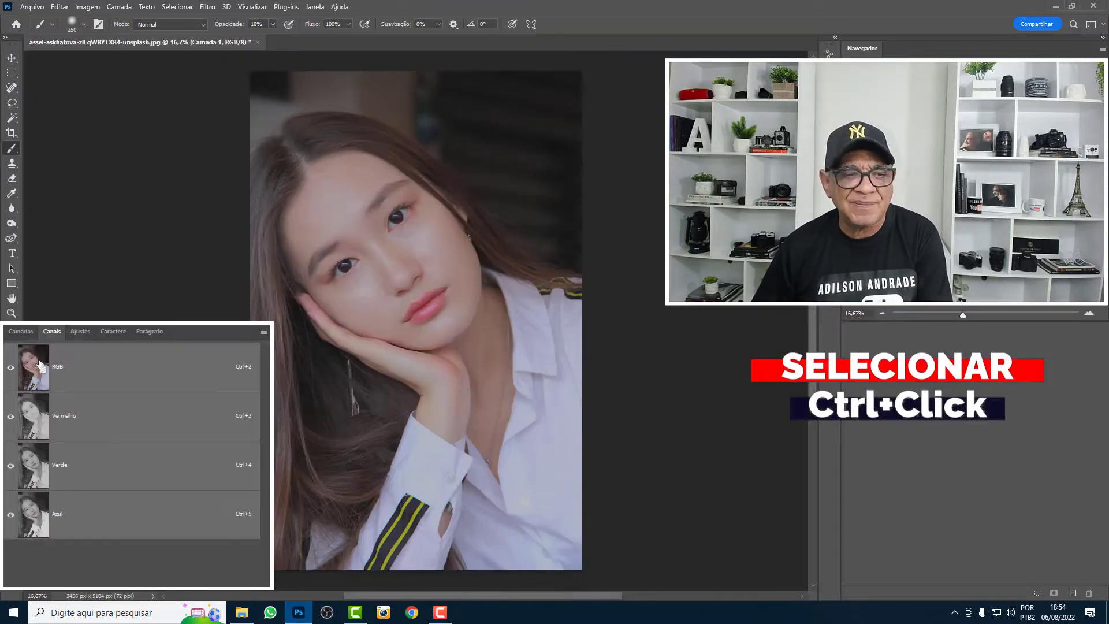
pyautogui.keyDown('ctrl'); pyautogui.click(879, 362); pyautogui.keyUp('ctrl')
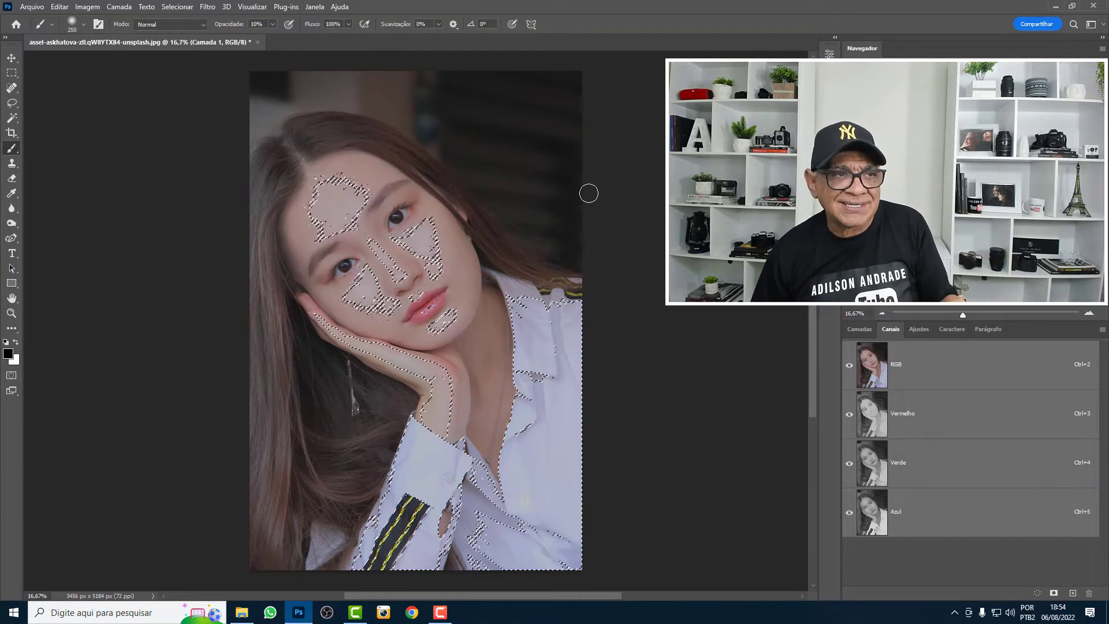
pyautogui.click(177, 6)
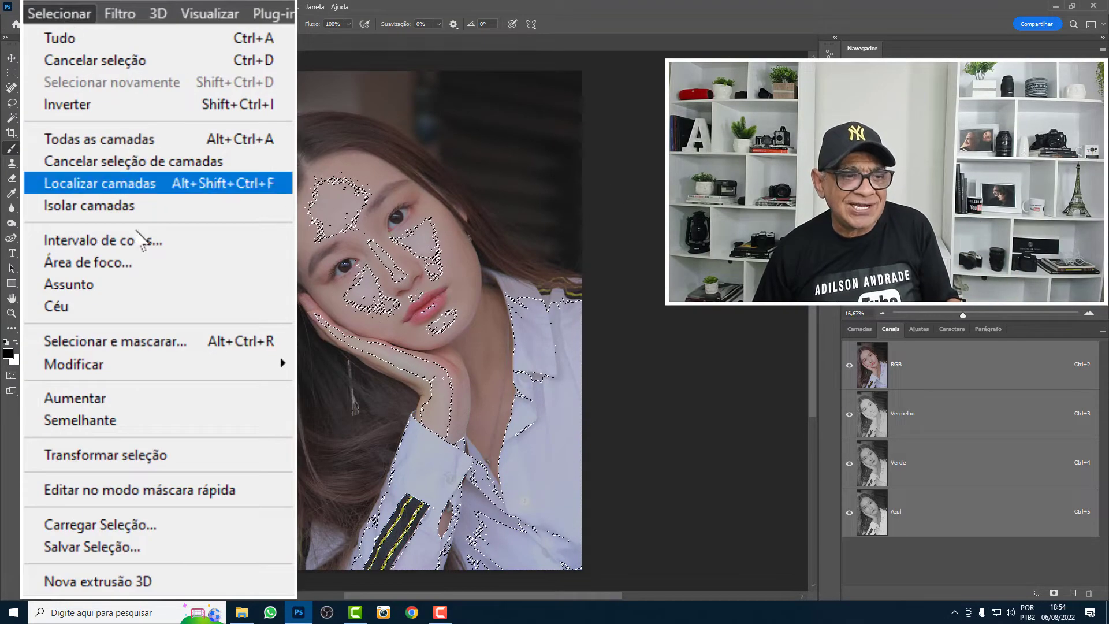
pyautogui.click(231, 272)
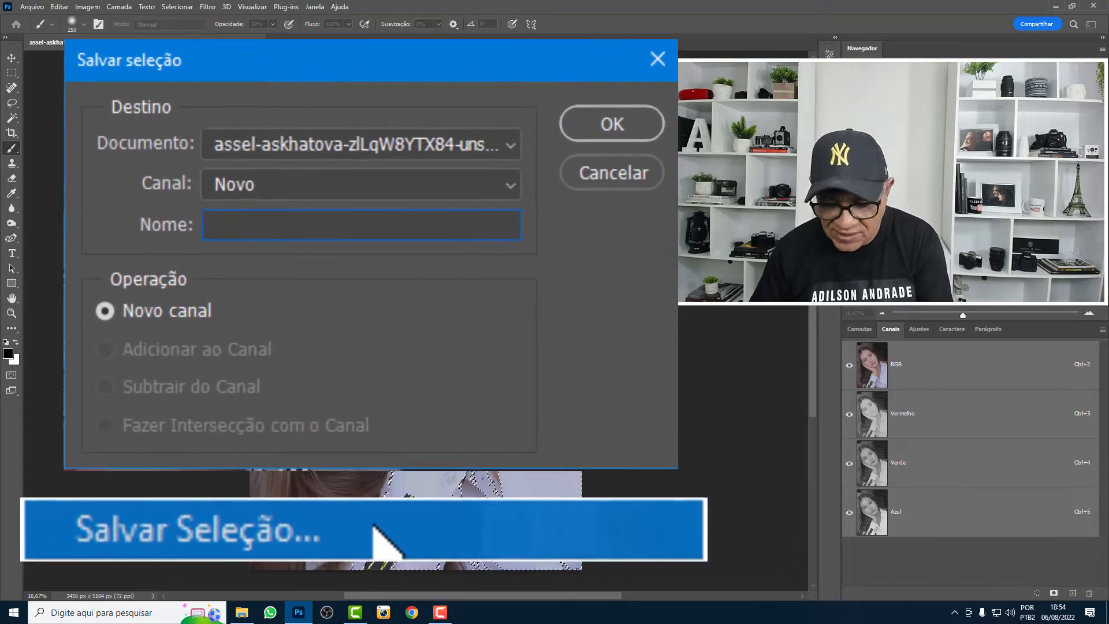
pyautogui.write('Luzes')
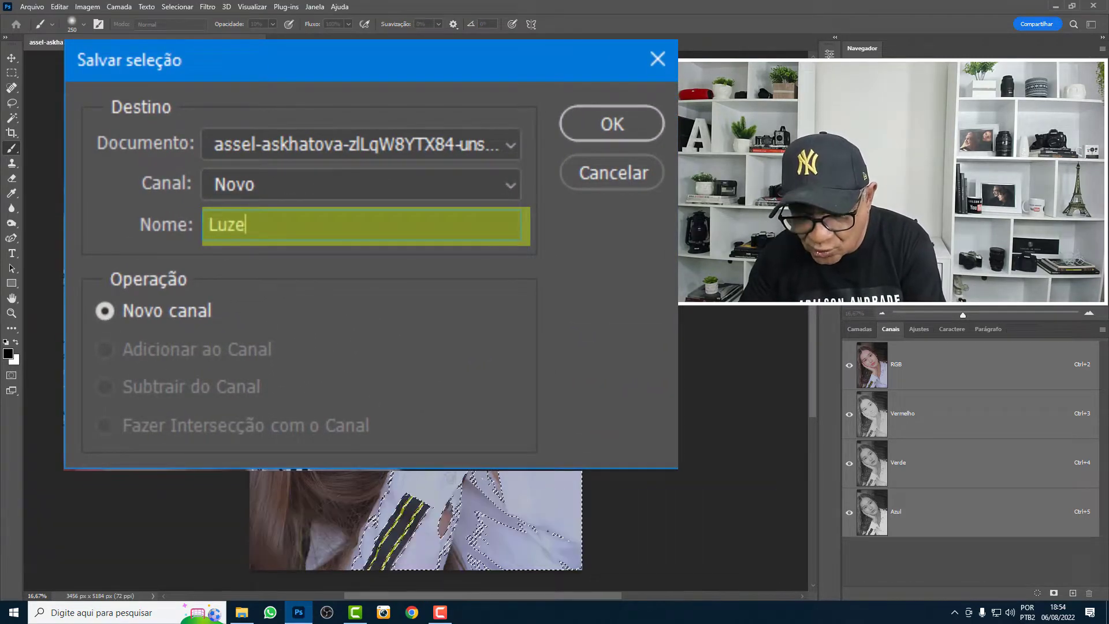
pyautogui.click(634, 139)
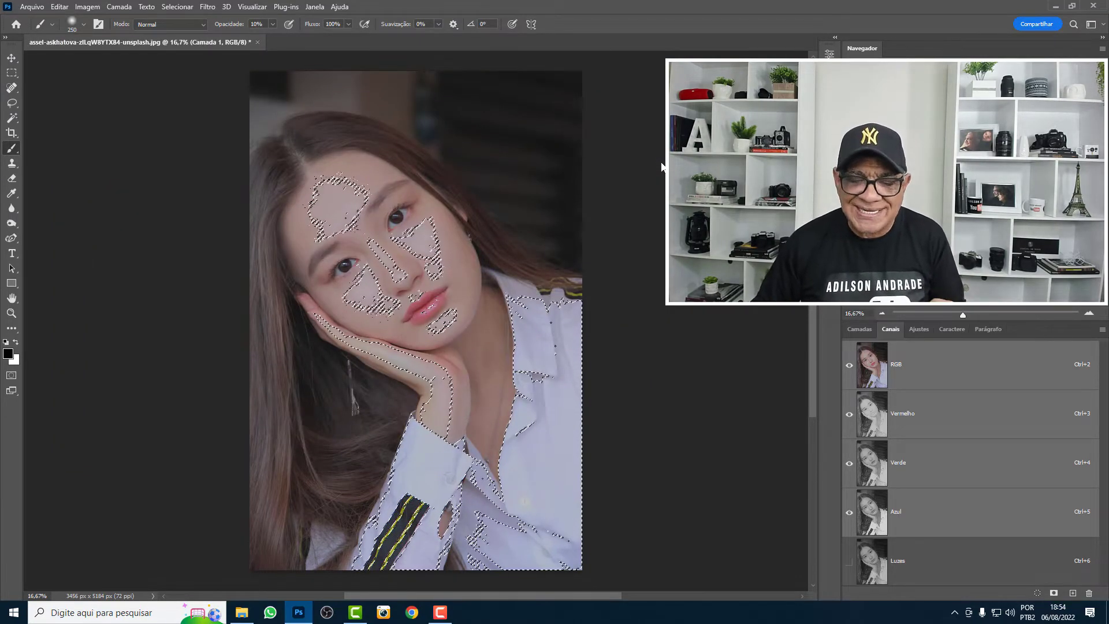
# - Clear the selection and make Luzes the only visible and active channel
pyautogui.click(868, 551)
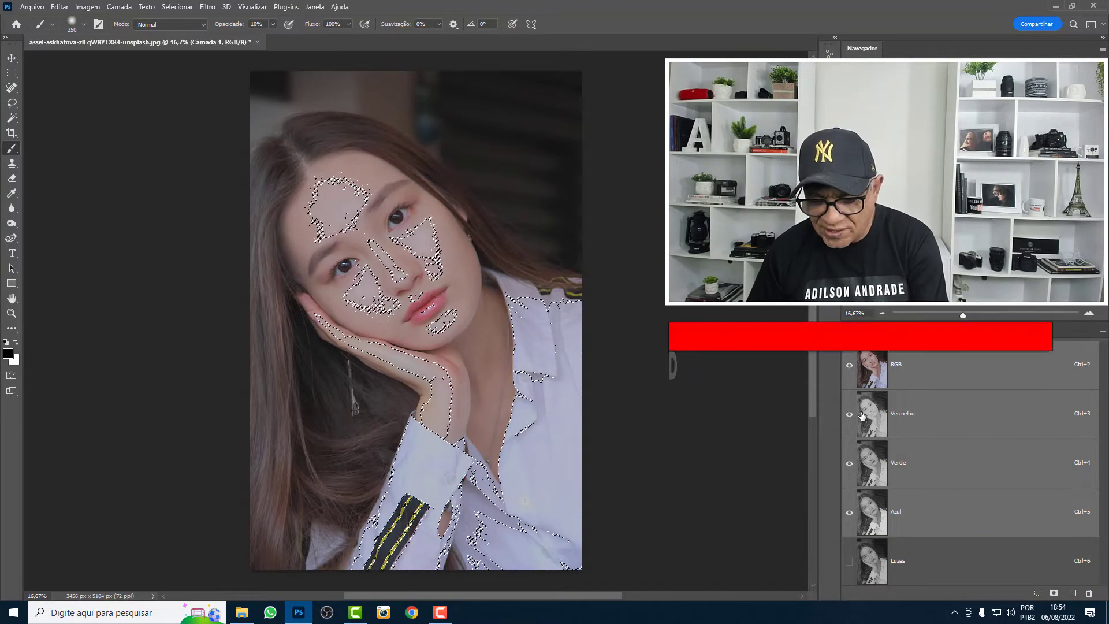
pyautogui.hotkey('ctrl', 'd')
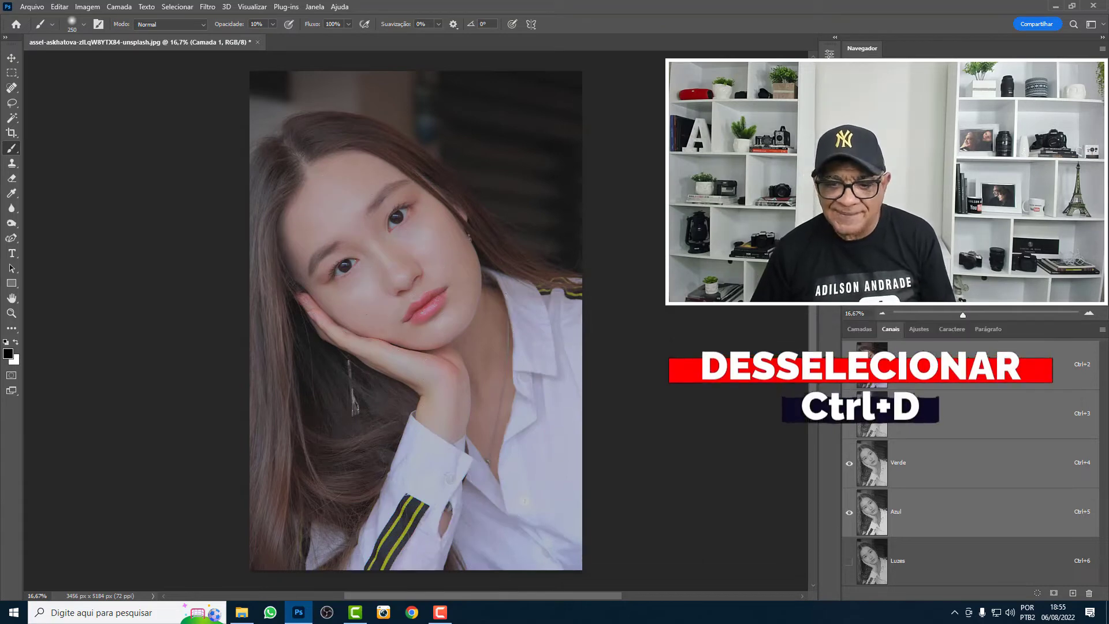
pyautogui.click(849, 561)
pyautogui.click(852, 362)
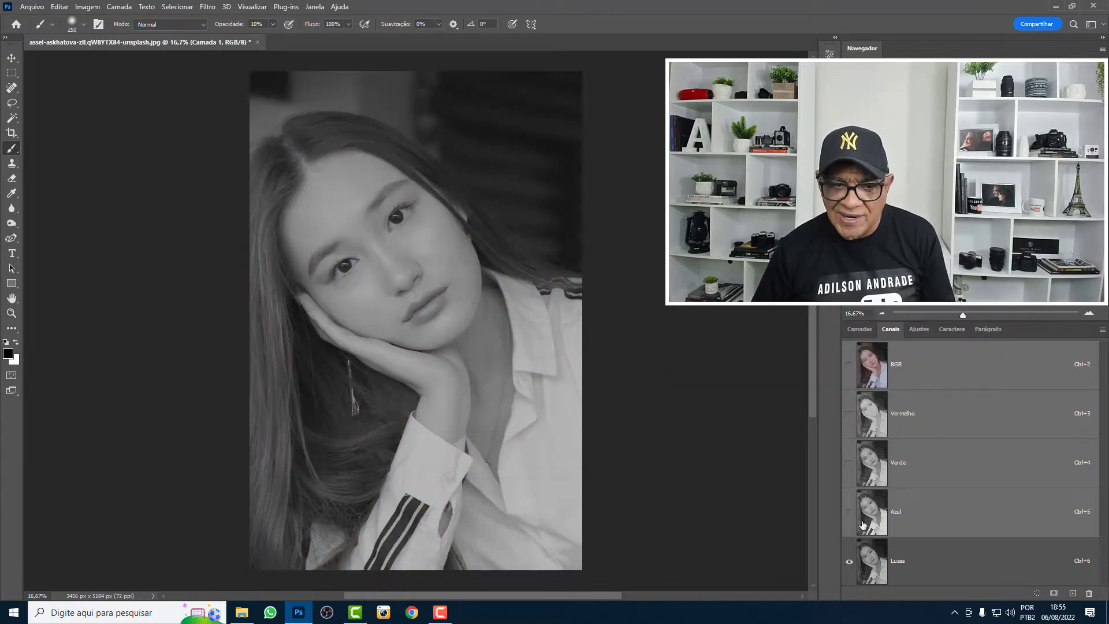
pyautogui.click(906, 569)
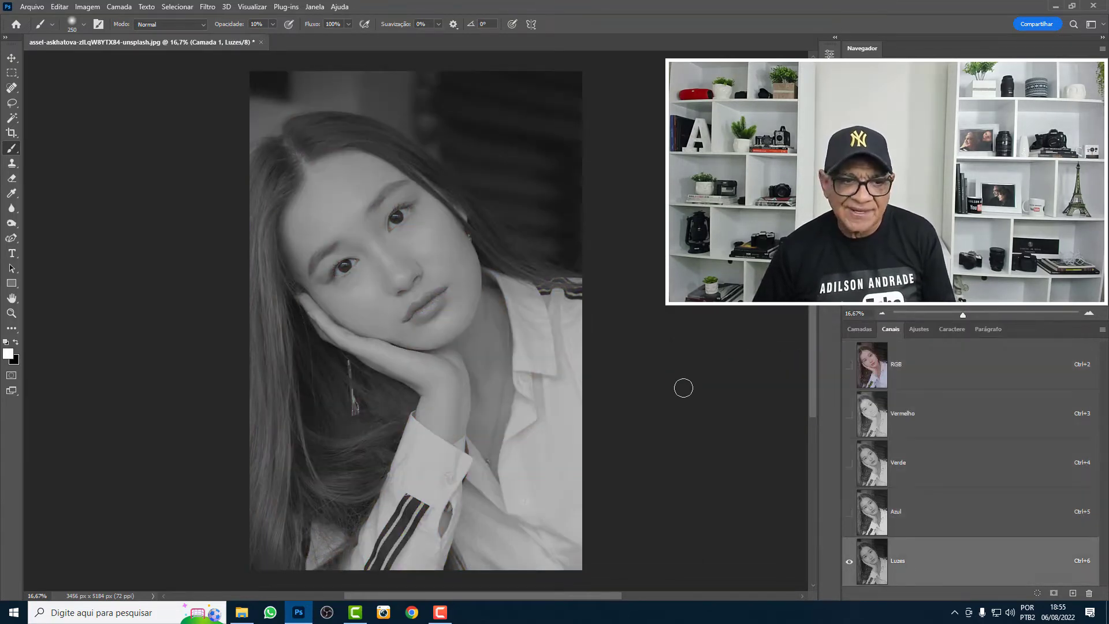
# - Apply Curves to the Luzes channel, moving the black point to input 72 and the white point inward to the histogram's bright end
pyautogui.click(86, 7)
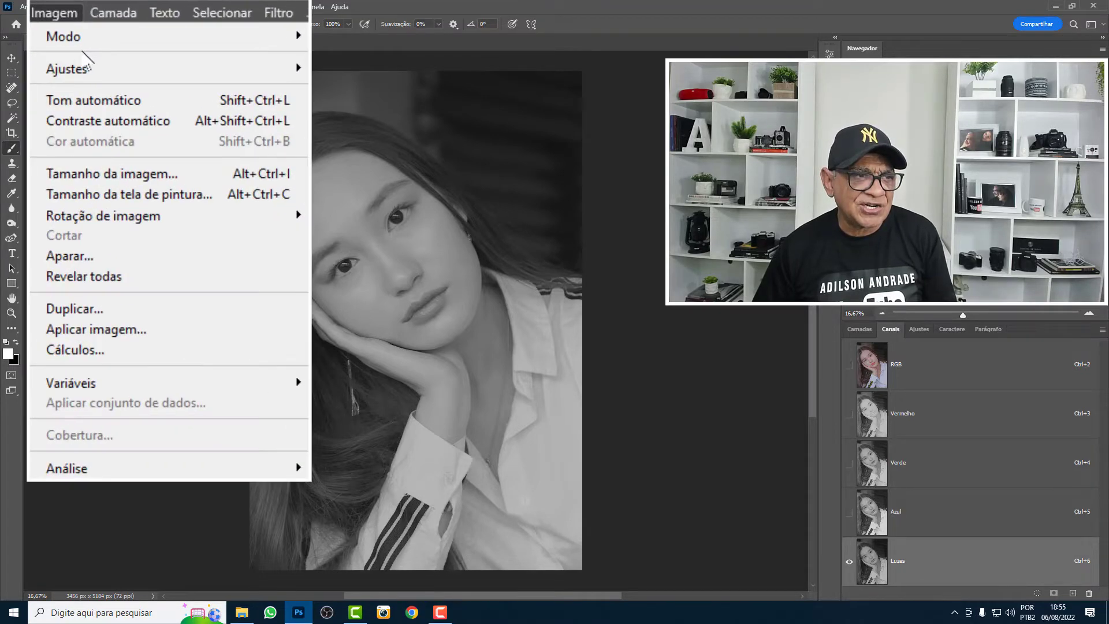
pyautogui.moveTo(74, 90)
pyautogui.click(466, 139)
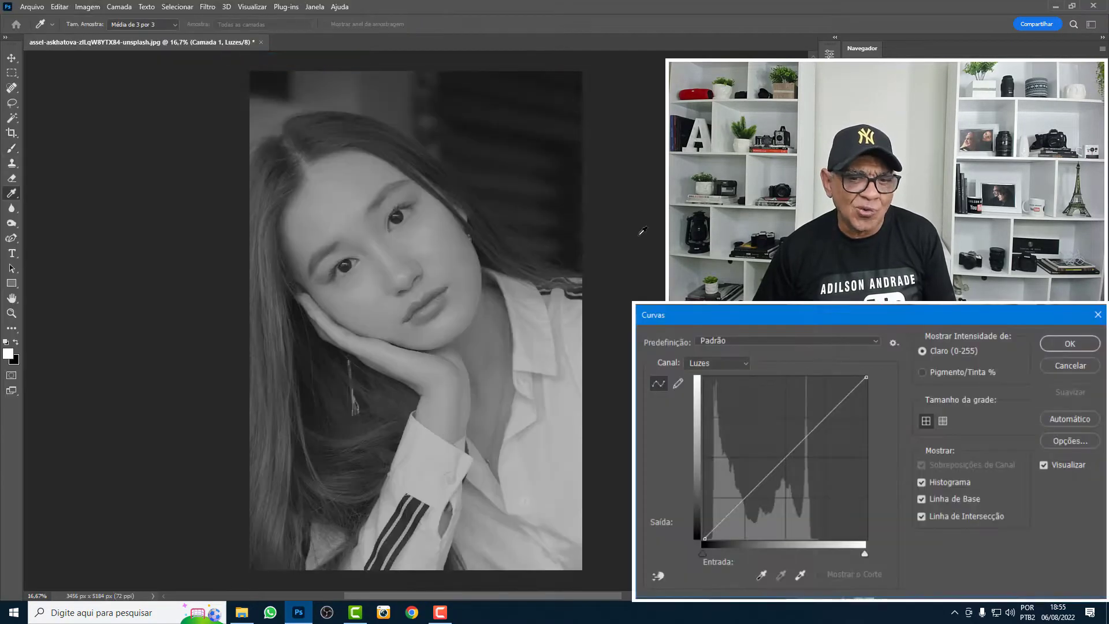
pyautogui.moveTo(703, 538); pyautogui.dragTo(741, 539)
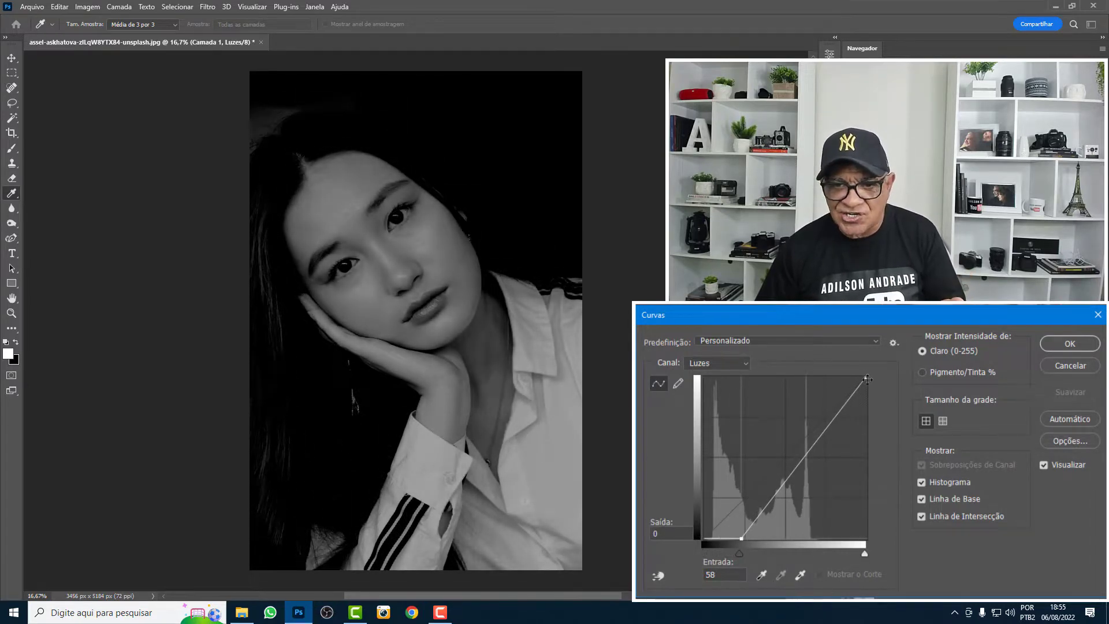
pyautogui.moveTo(867, 379); pyautogui.dragTo(821, 375)
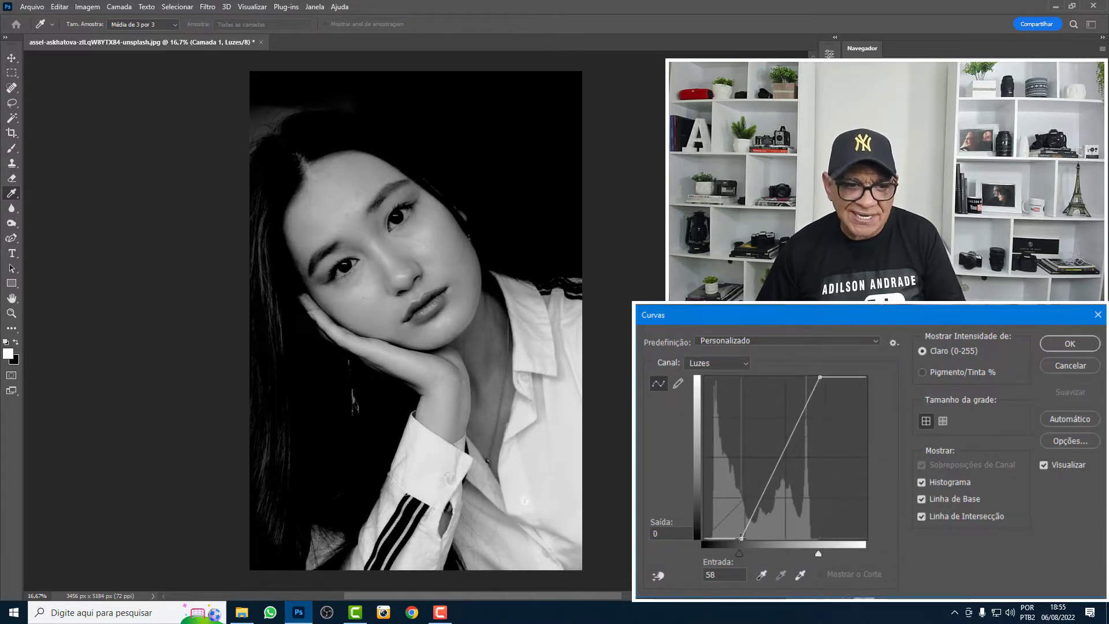
pyautogui.moveTo(741, 537); pyautogui.dragTo(750, 539)
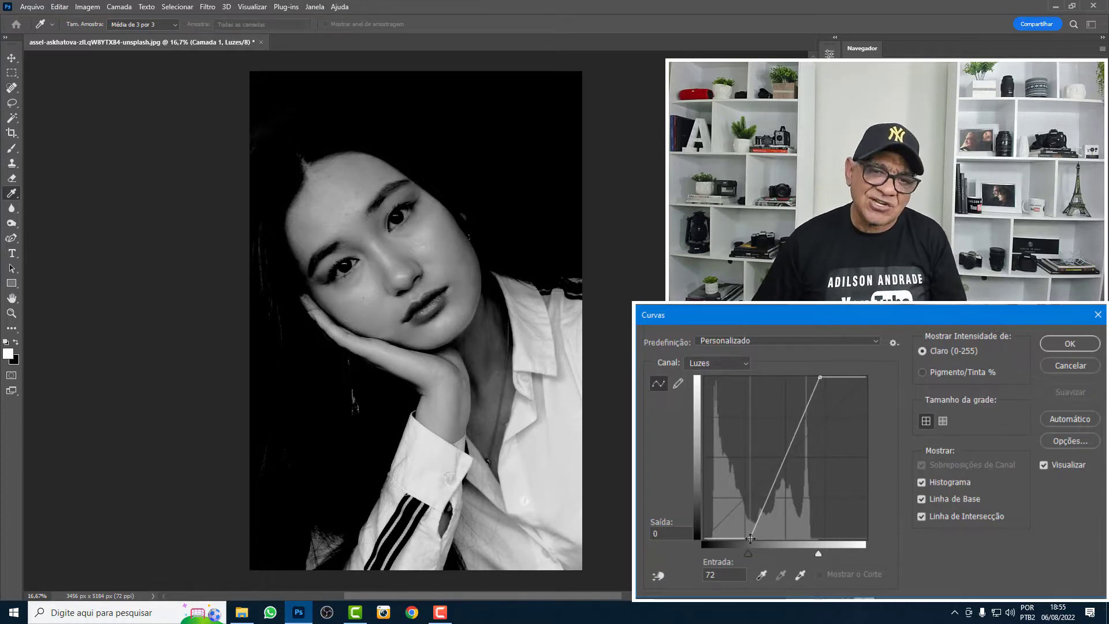
pyautogui.click(1057, 345)
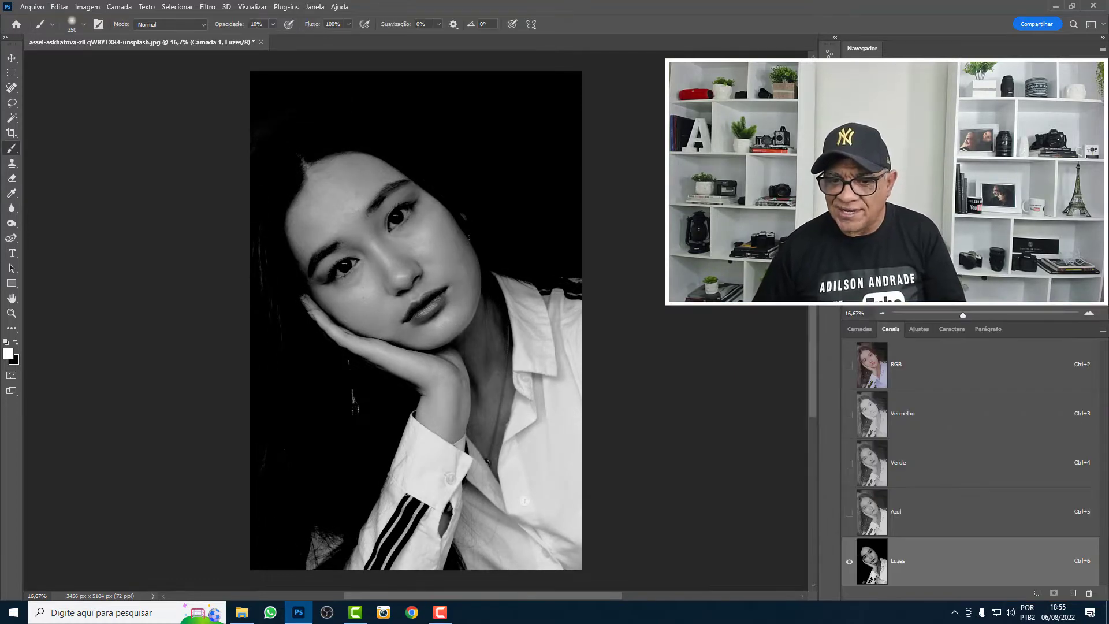
# - Return to the RGB composite, load its luminosity as a selection and invert it to cover the dark areas
pyautogui.click(855, 372)
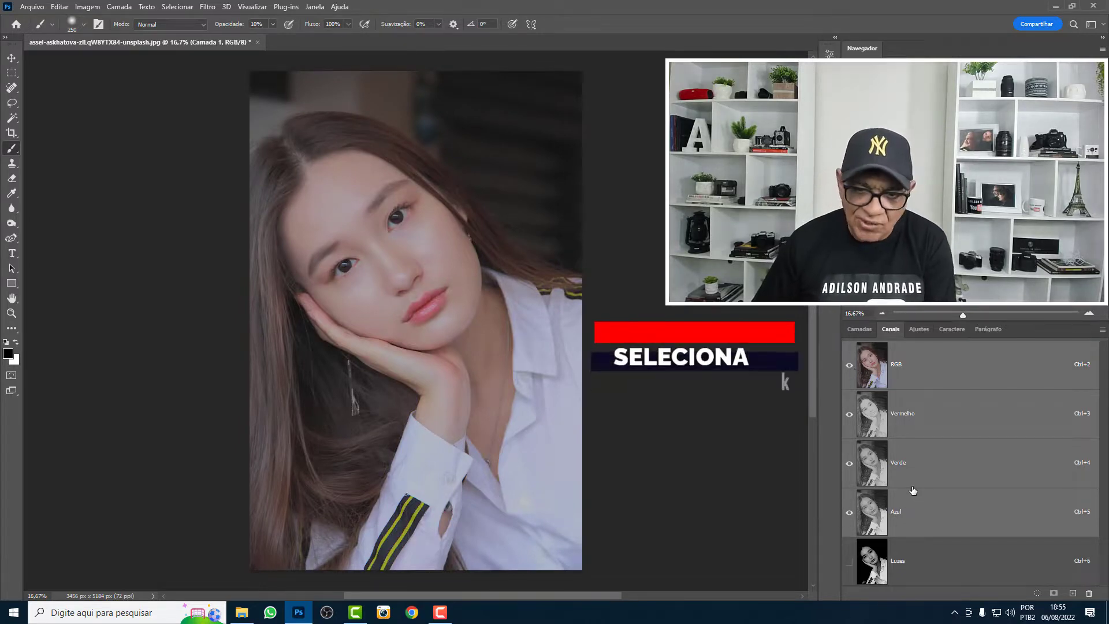
pyautogui.keyDown('ctrl'); pyautogui.keyDown('shift'); pyautogui.click(865, 380); pyautogui.keyUp('shift'); pyautogui.keyUp('ctrl')
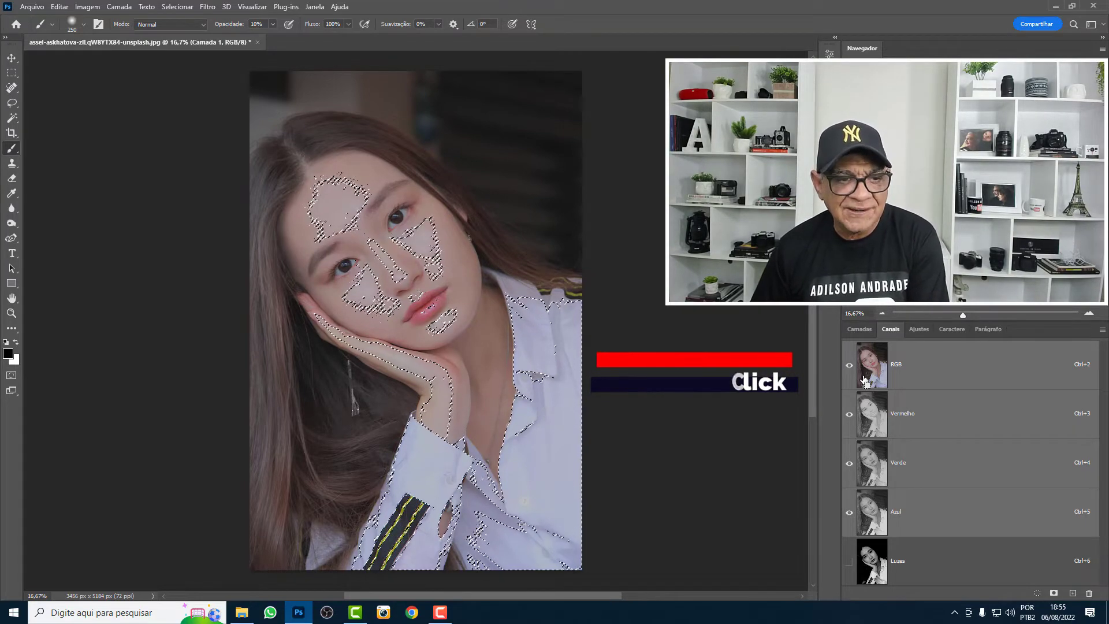
pyautogui.keyDown('ctrl'); pyautogui.keyDown('shift'); pyautogui.click(865, 380); pyautogui.keyUp('shift'); pyautogui.keyUp('ctrl')
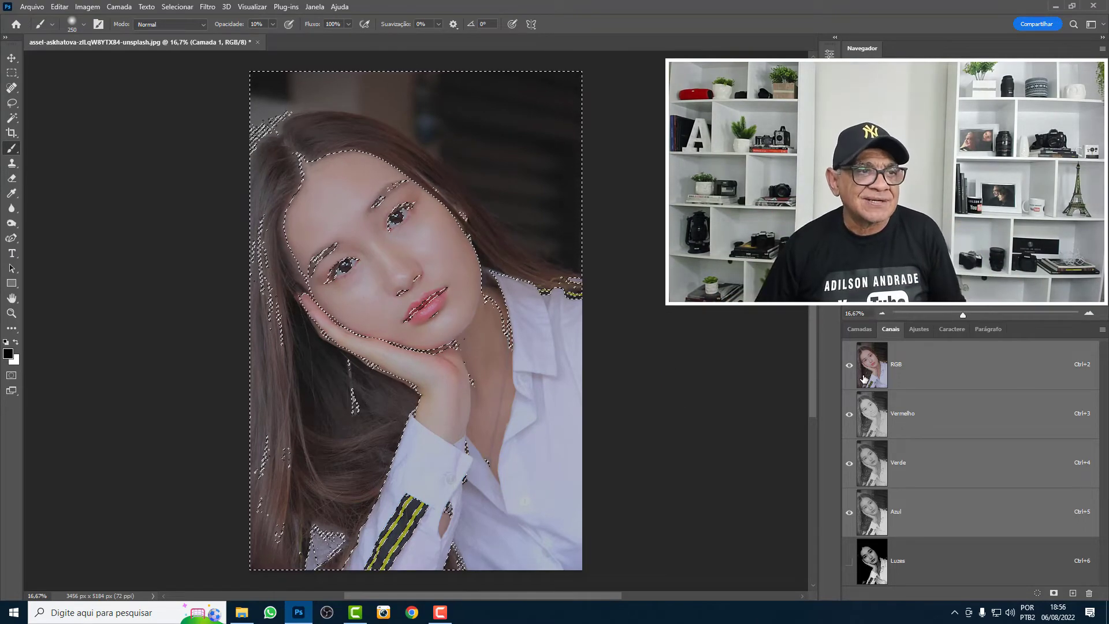
# - Save the inverted selection as a new channel named Sombras
pyautogui.click(193, 9)
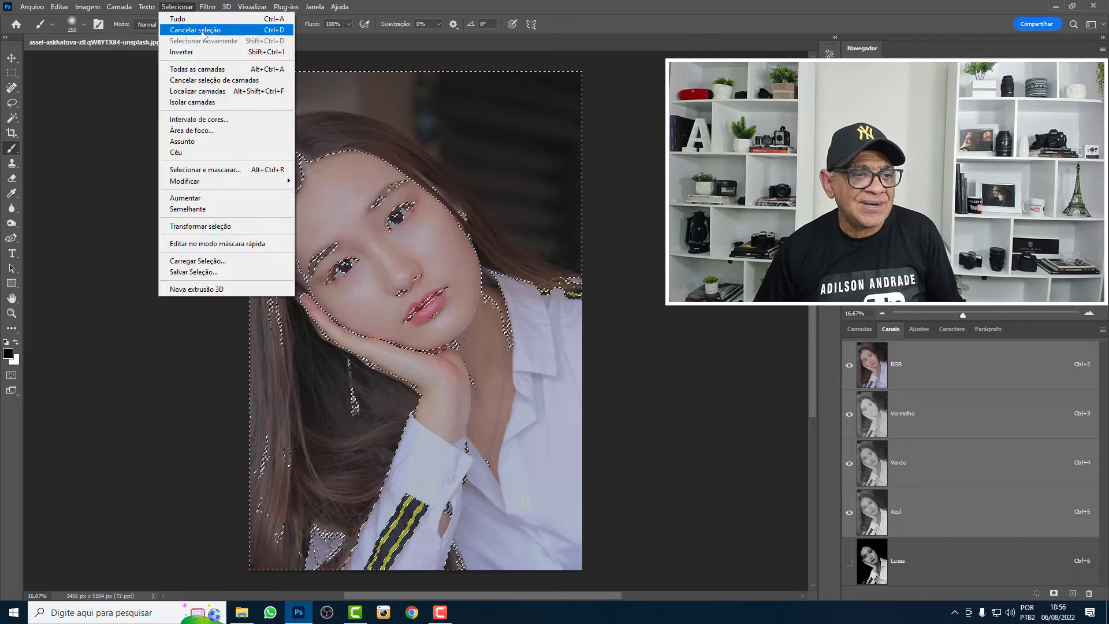
pyautogui.click(216, 272)
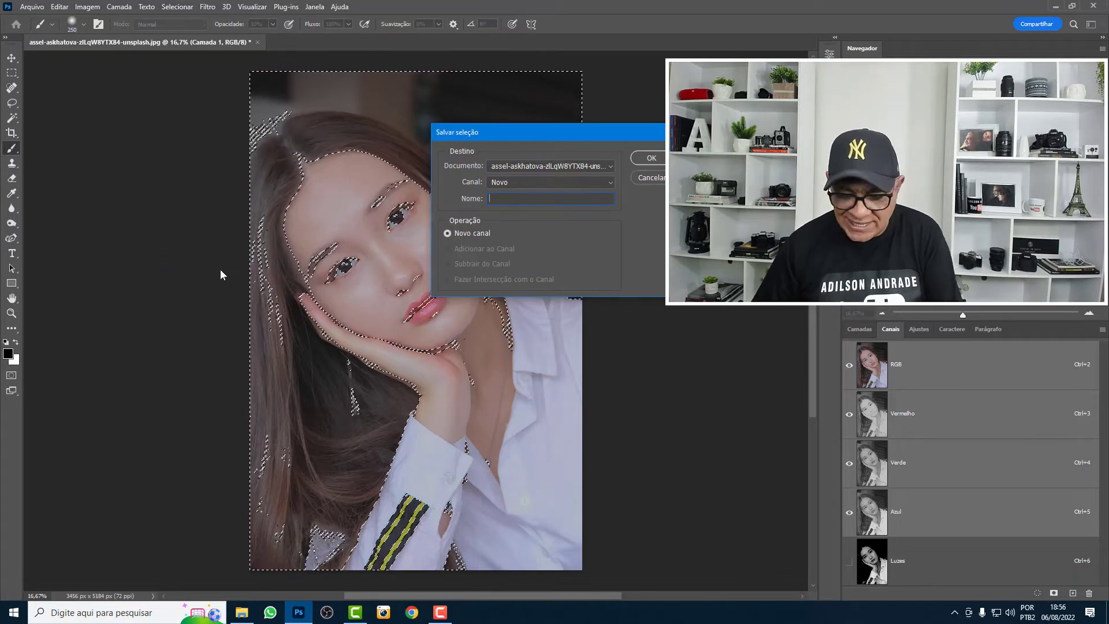
pyautogui.write('Sombras')
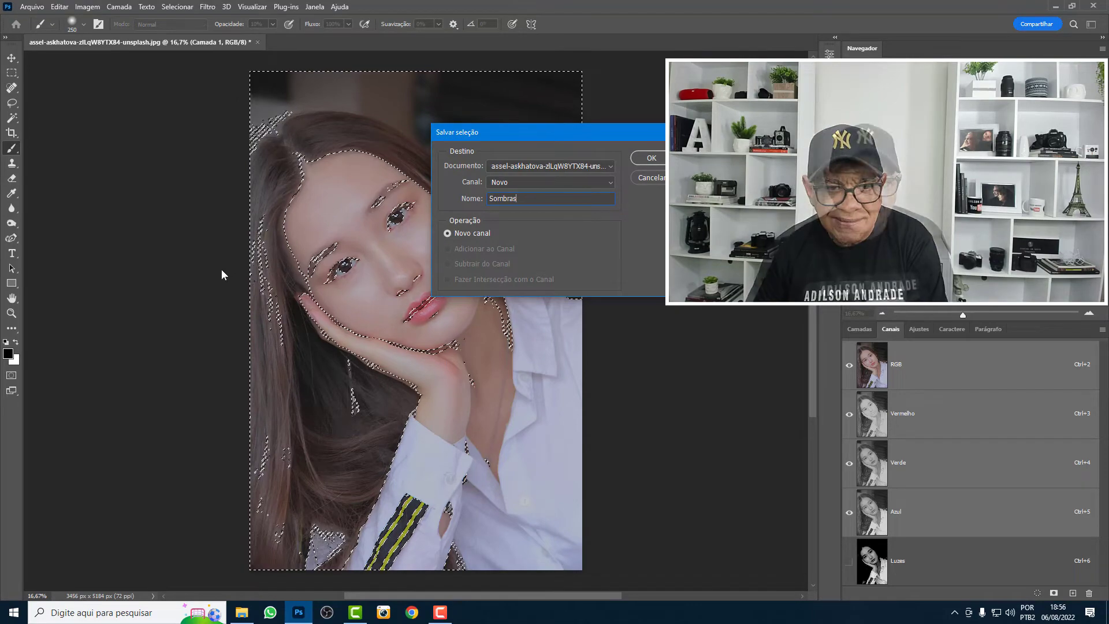
pyautogui.click(651, 158)
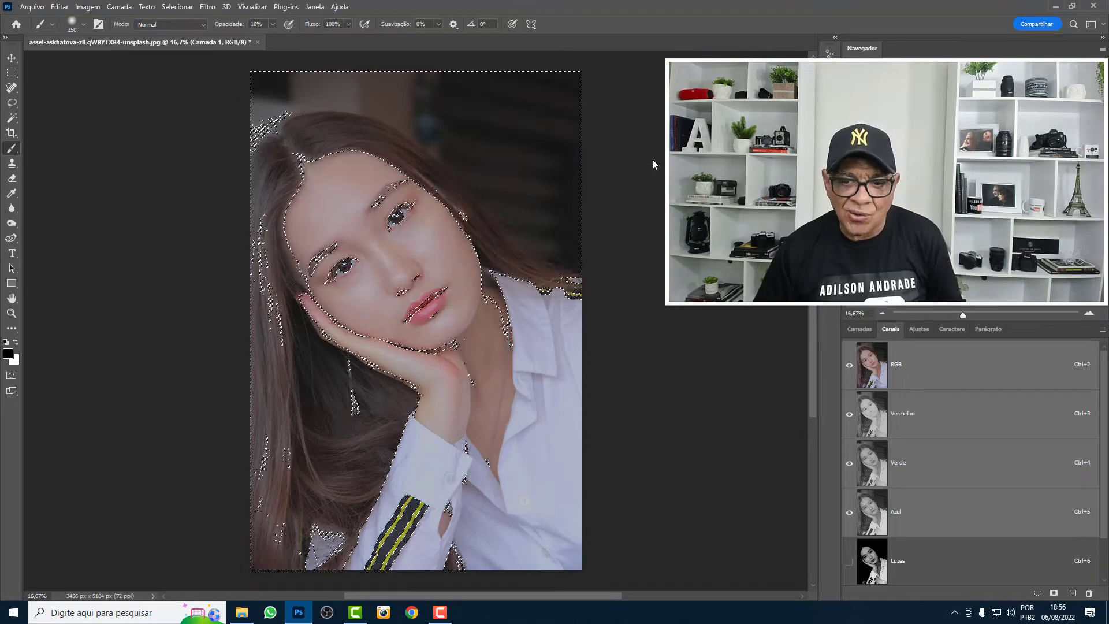
# - Make Sombras the only visible and active channel, and clear the selection
pyautogui.scroll(-1, 915, 477)
pyautogui.click(929, 553)
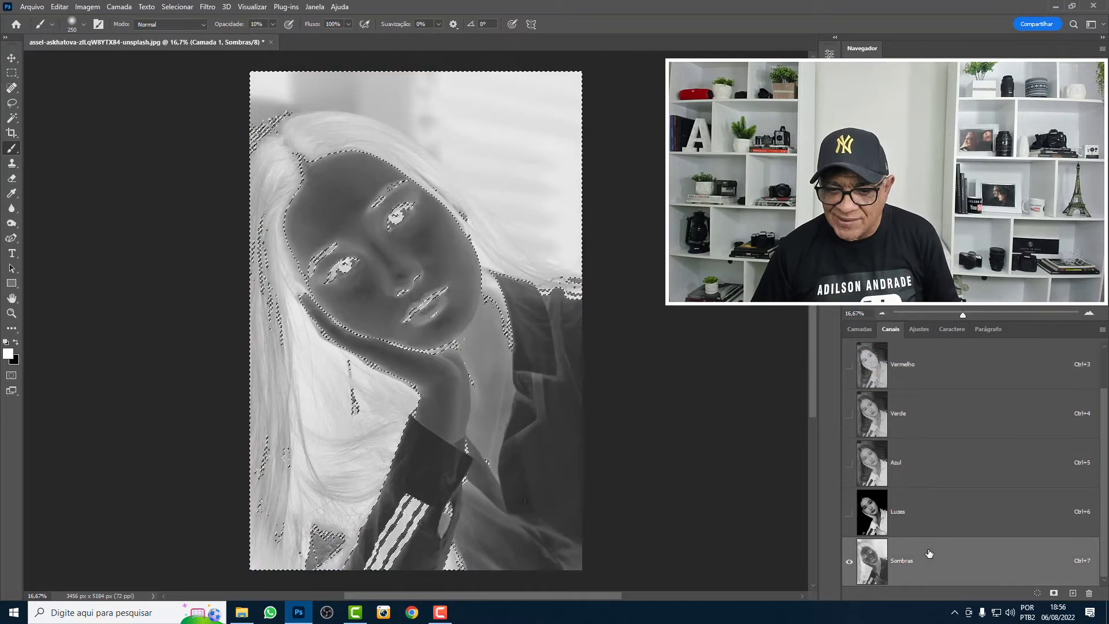
pyautogui.hotkey('ctrl', 'd')
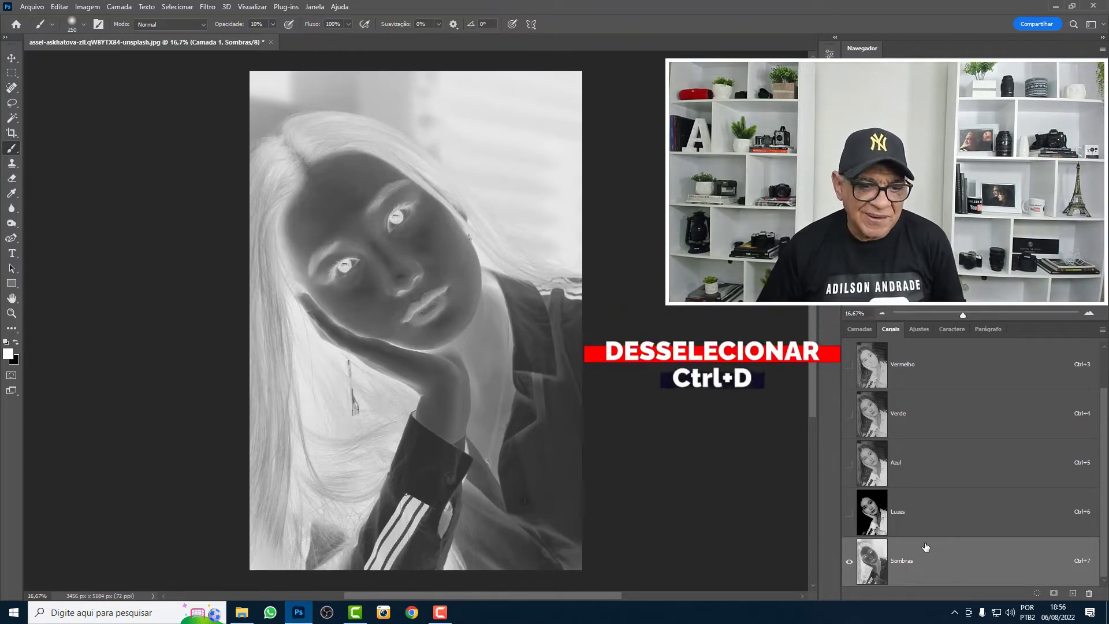
# - Apply Curves to the Sombras channel with the black point at input 95 and the white point at input 207
pyautogui.click(94, 9)
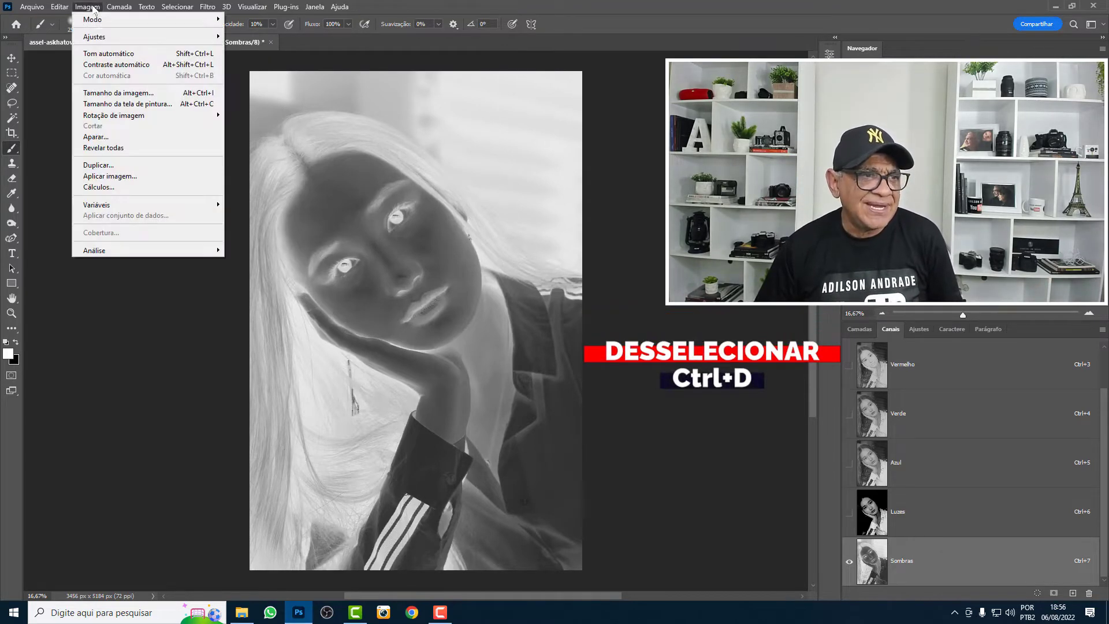
pyautogui.moveTo(116, 36)
pyautogui.click(260, 58)
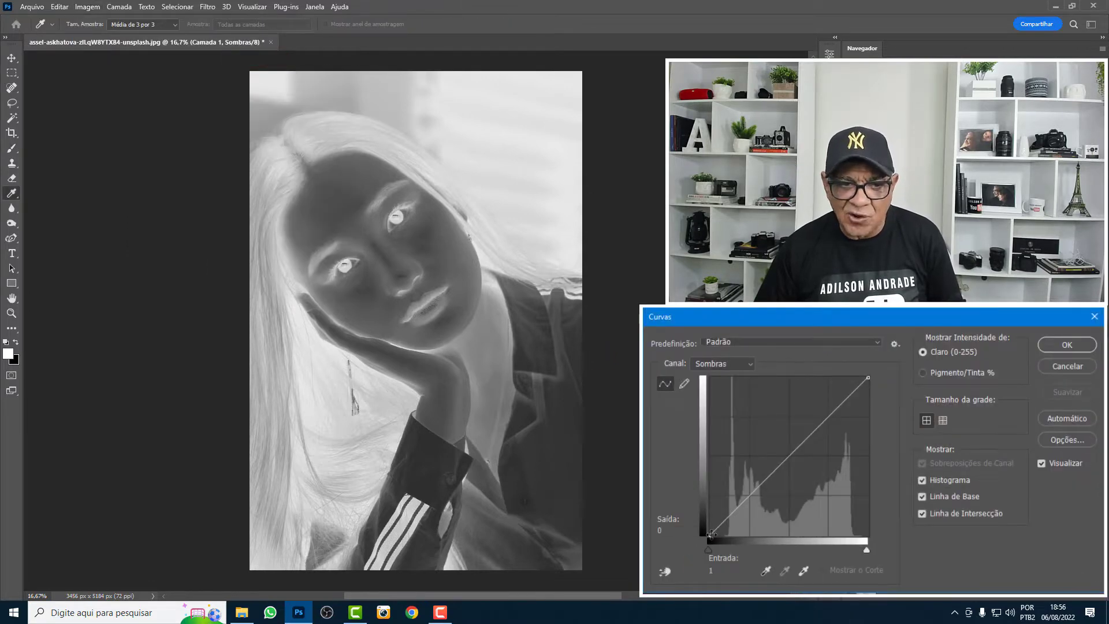
pyautogui.moveTo(711, 535); pyautogui.dragTo(770, 538)
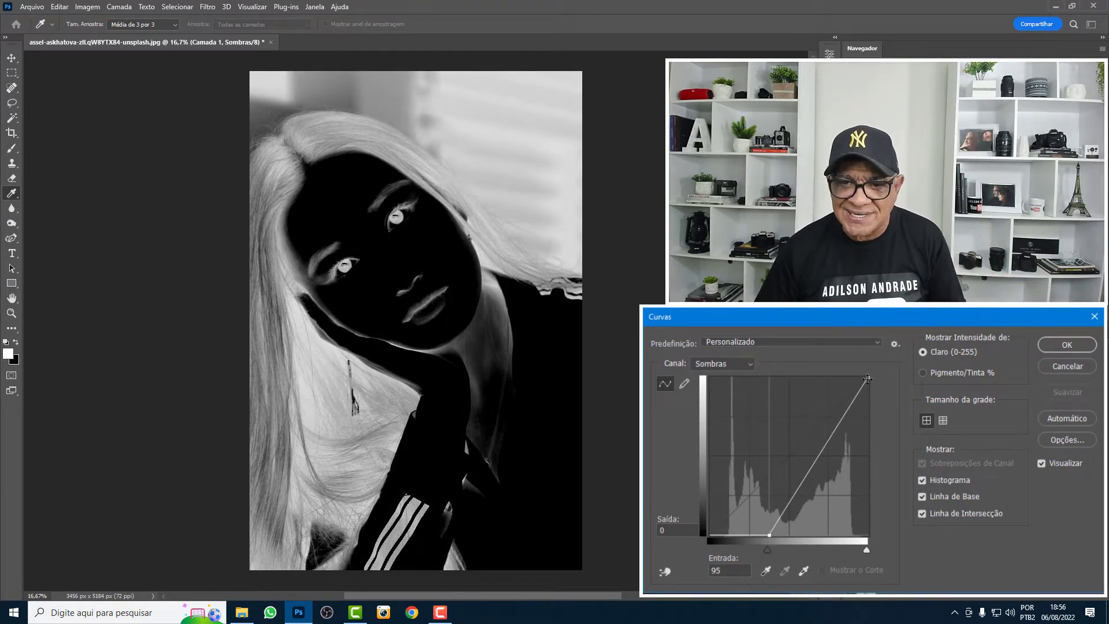
pyautogui.moveTo(868, 378); pyautogui.dragTo(838, 377)
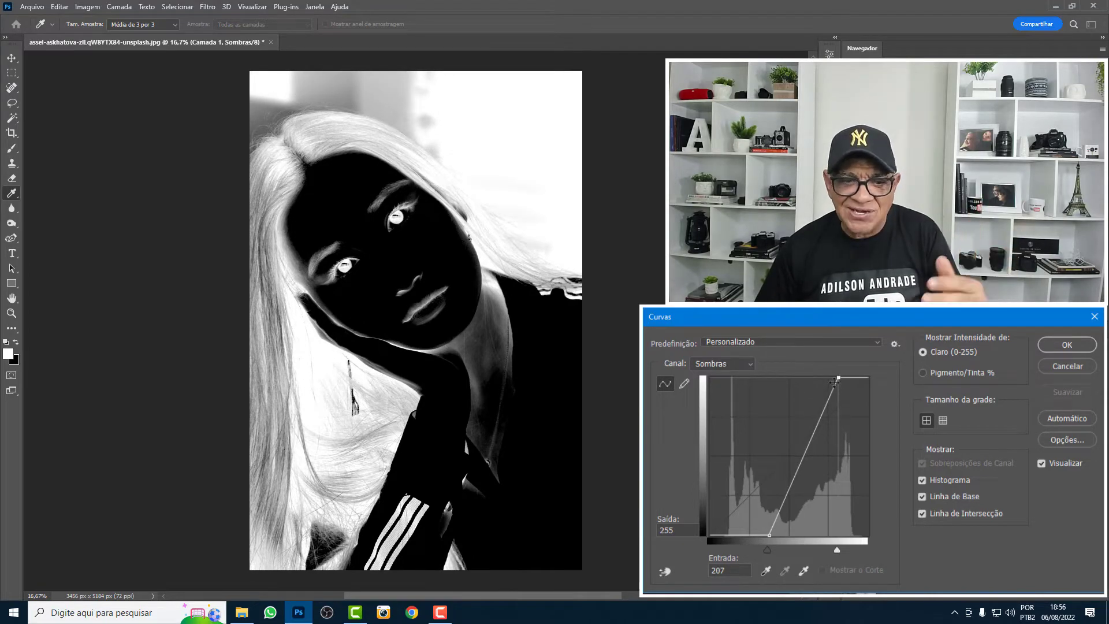
pyautogui.click(1064, 347)
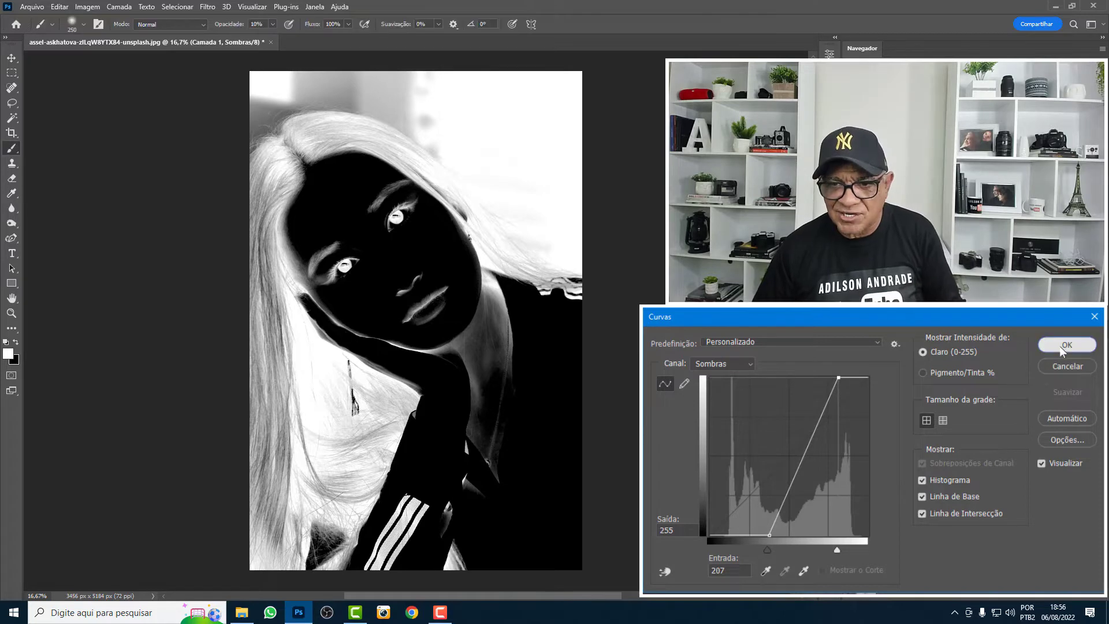
# - Return to the full-color image and add a new empty layer above Camada 1
pyautogui.hotkey('ctrl', '2')
pyautogui.click(869, 333)
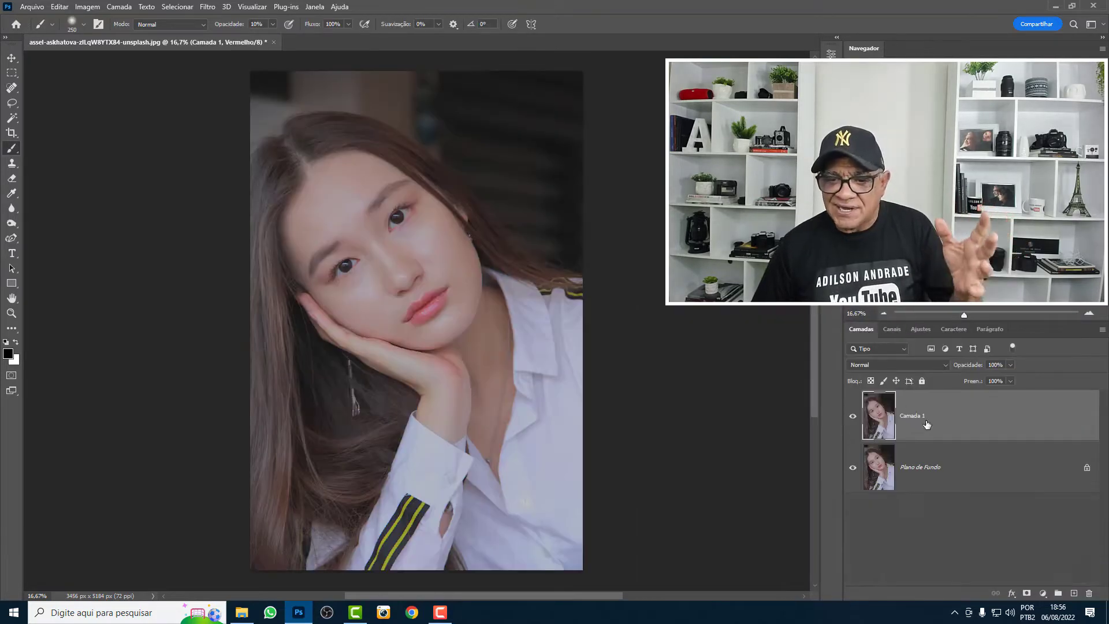
pyautogui.click(1074, 592)
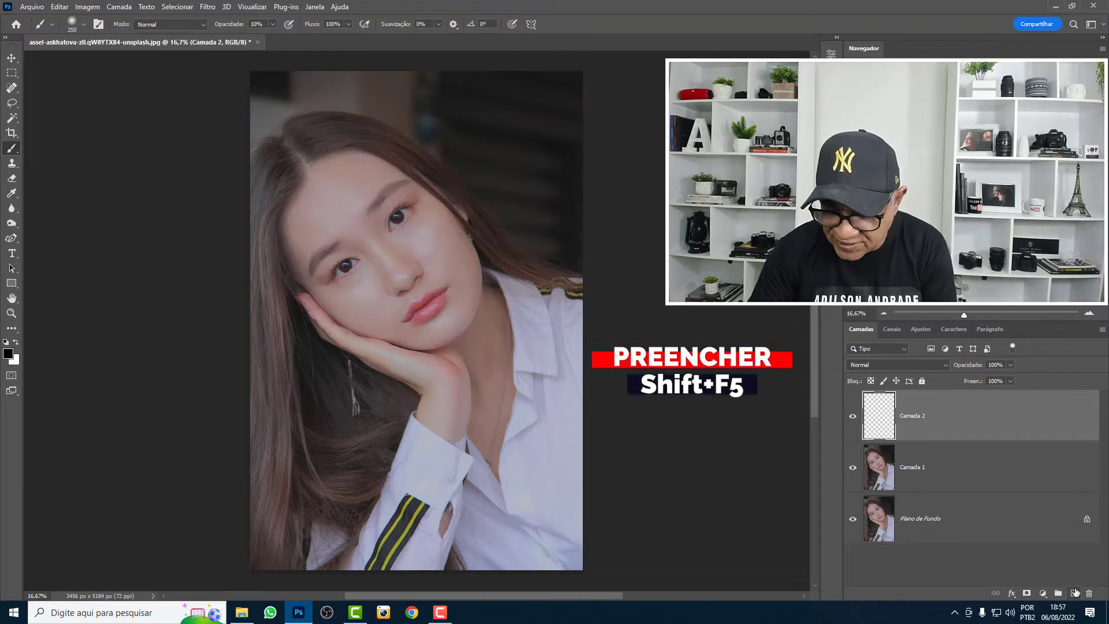
# - Fill Camada 2 with 50% gray at 100% opacity in Normal mode and duplicate the layer
pyautogui.hotkey('shift', 'F5')
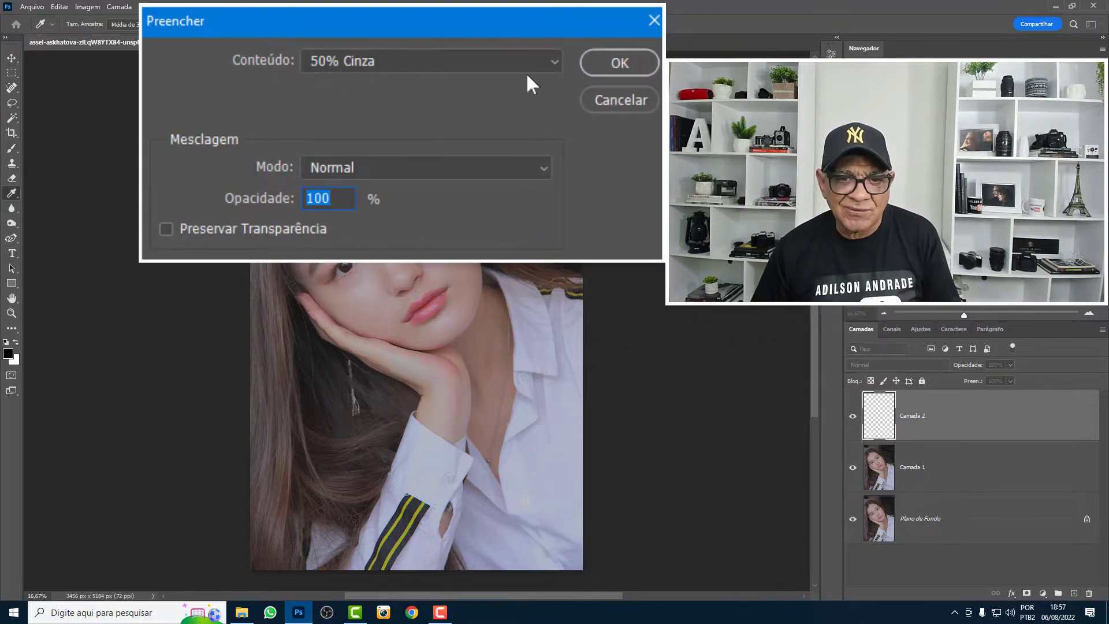
pyautogui.click(633, 66)
pyautogui.press('b')
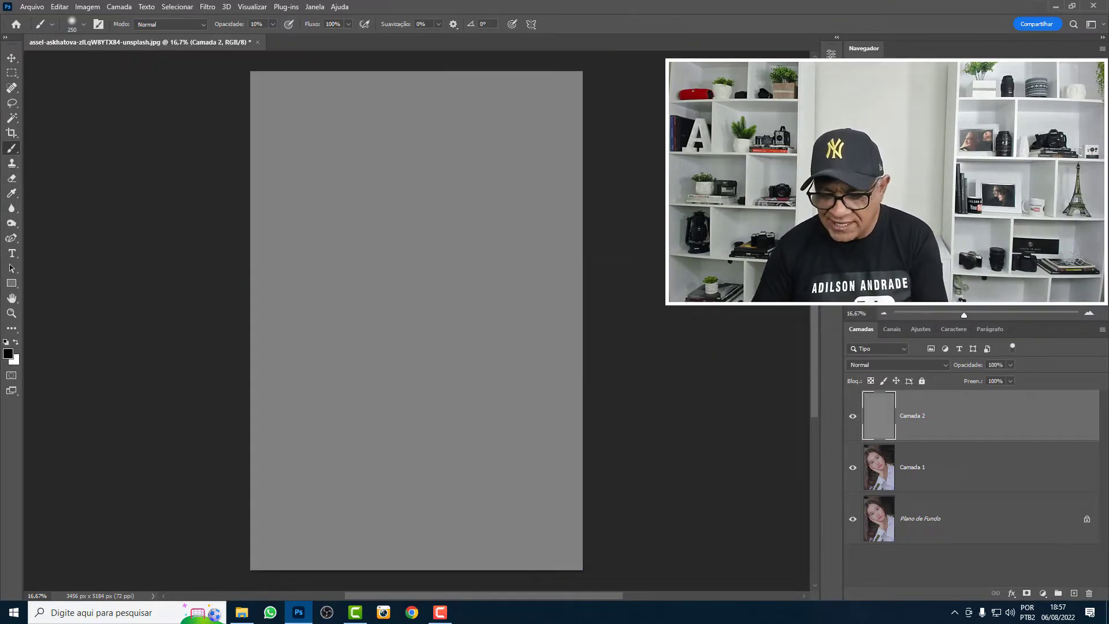
pyautogui.hotkey('ctrl', 'j')
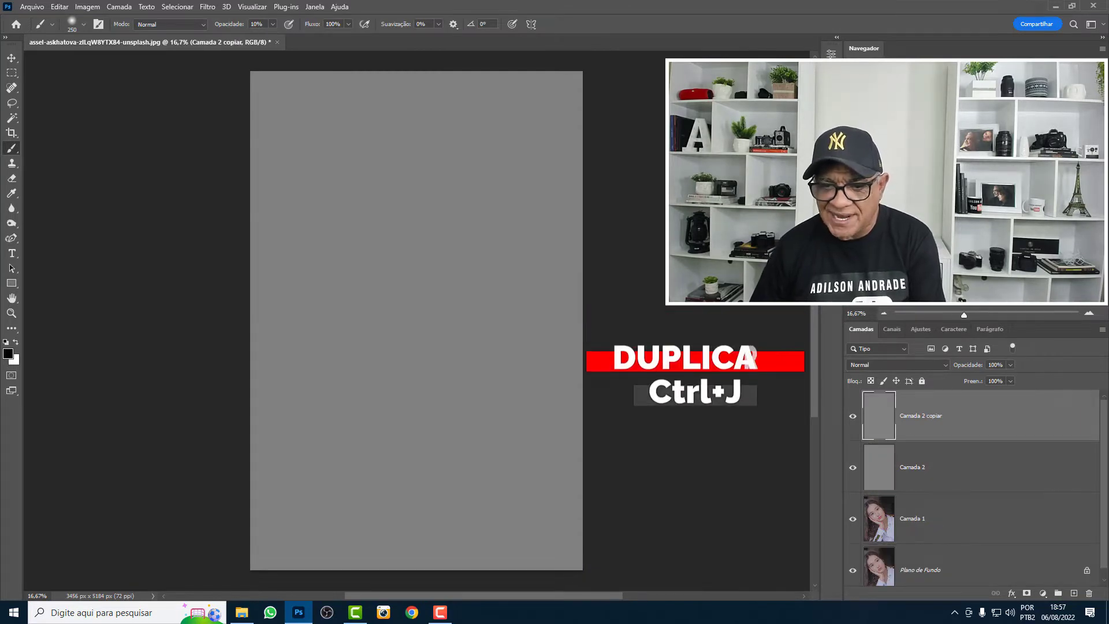
# - Set the blend mode of both gray layers, Camada 2 and its copy, to Sobrepor
pyautogui.keyDown('shift'); pyautogui.click(945, 465); pyautogui.keyUp('shift')
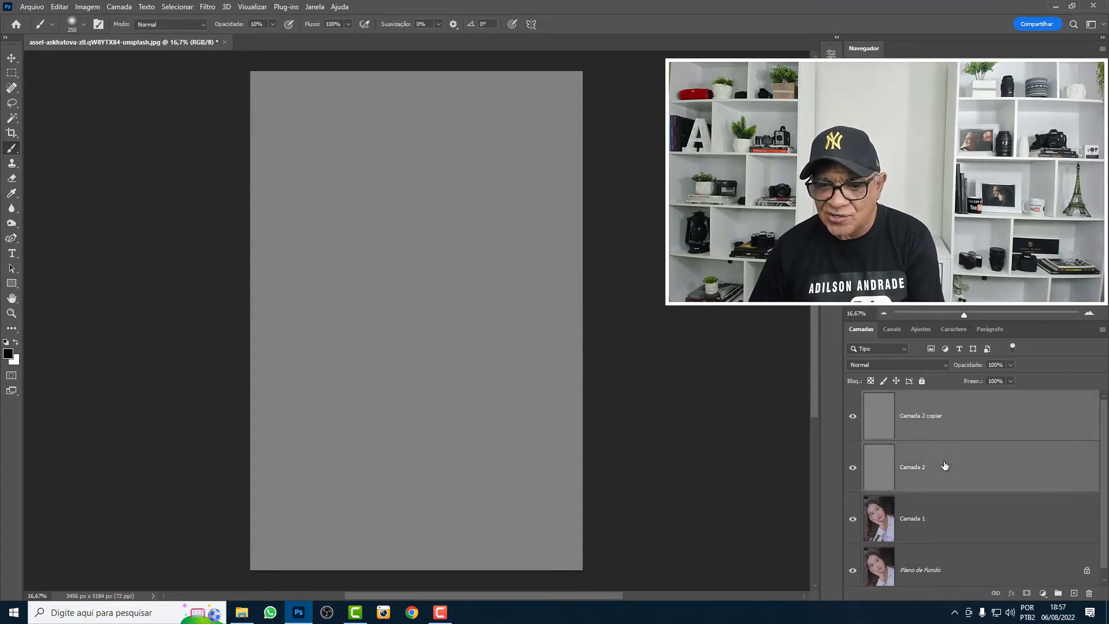
pyautogui.click(942, 364)
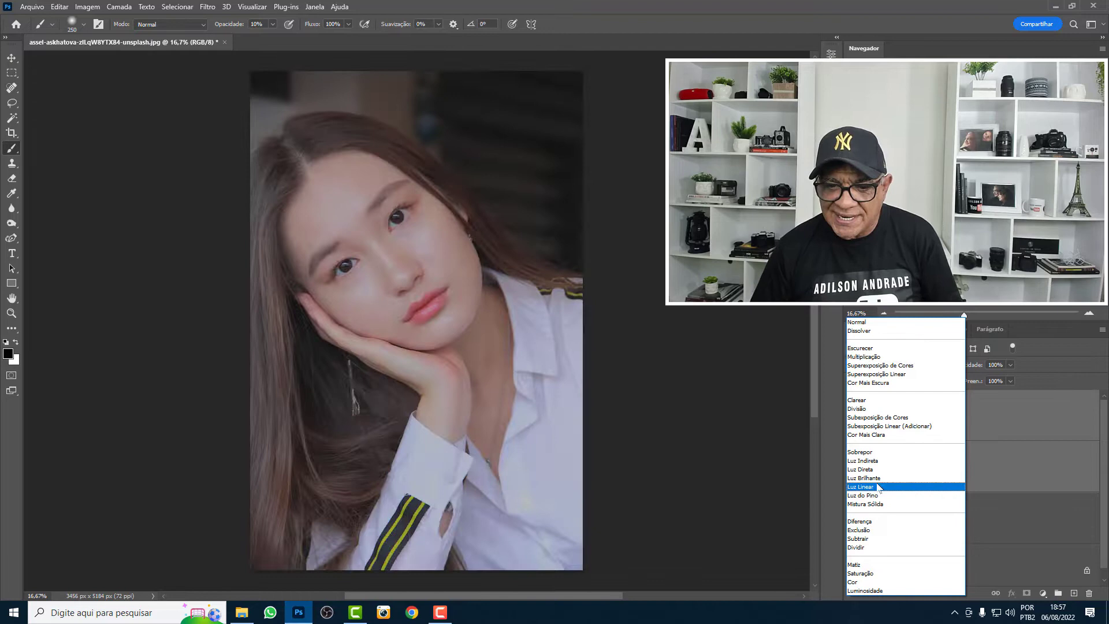
pyautogui.click(869, 452)
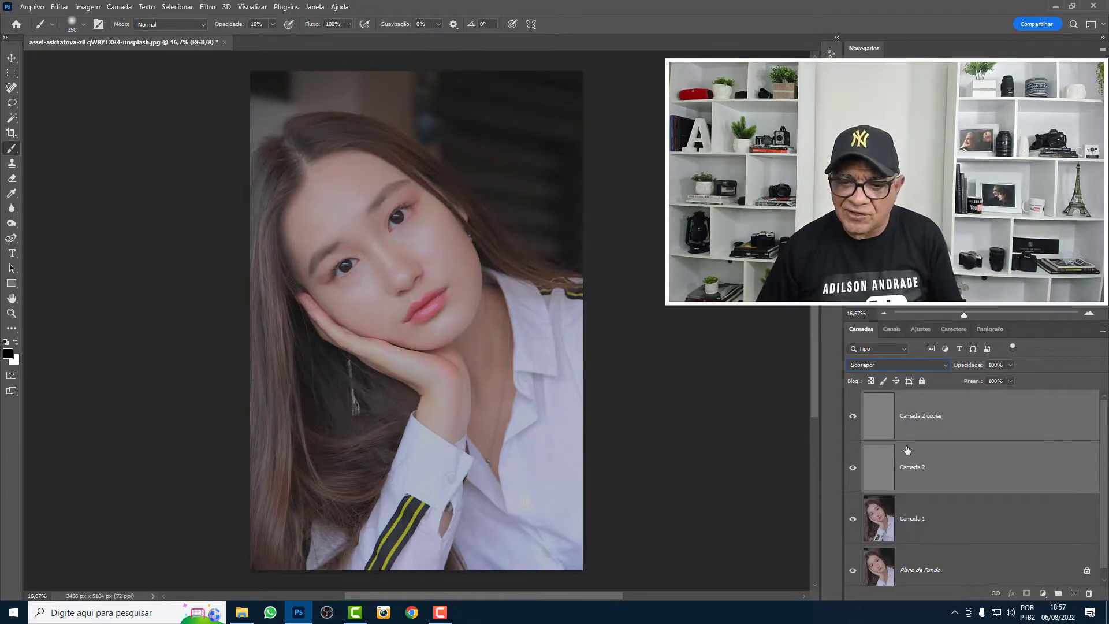
# - Rename the lower gray layer Luzes and the upper one Sombras, leaving Luzes active and Sombras hidden
pyautogui.click(921, 431)
pyautogui.doubleClick(918, 469)
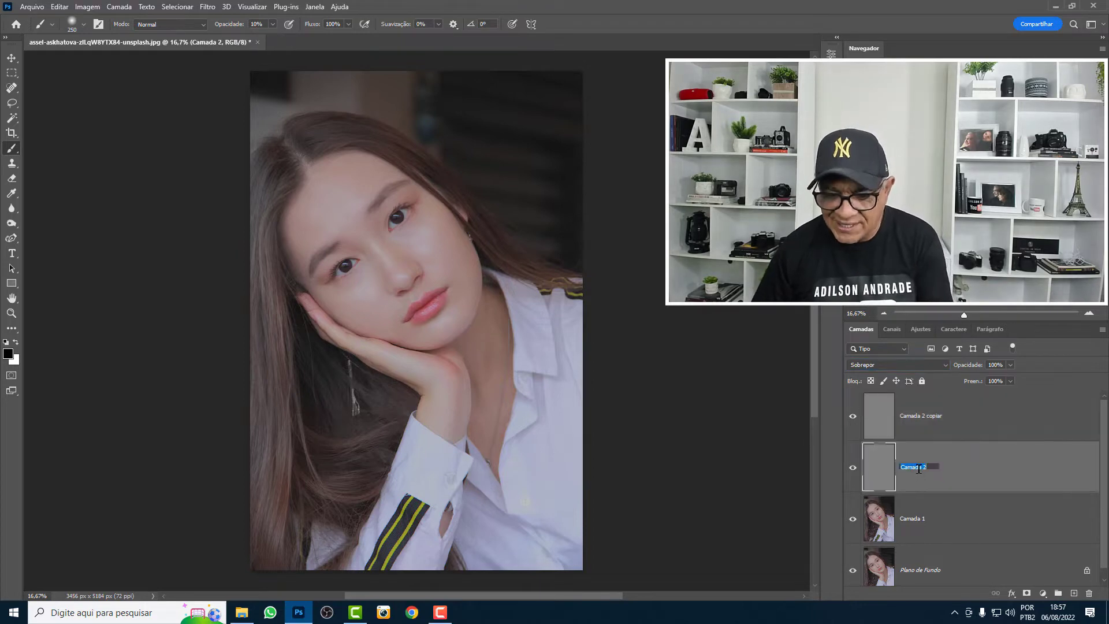
pyautogui.write('mbras')
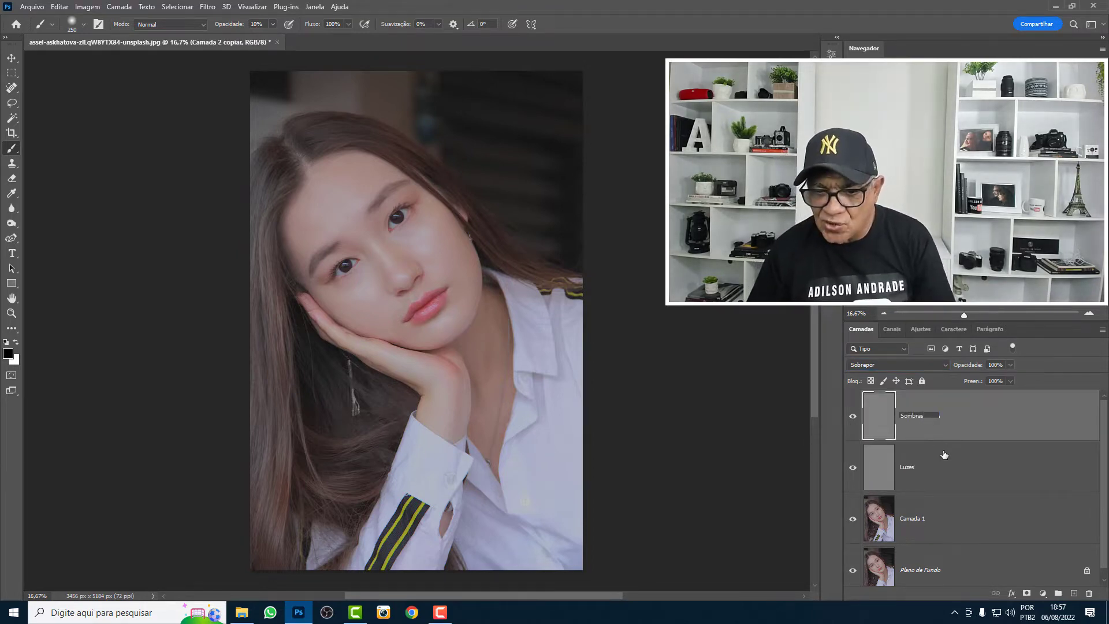
pyautogui.click(879, 456)
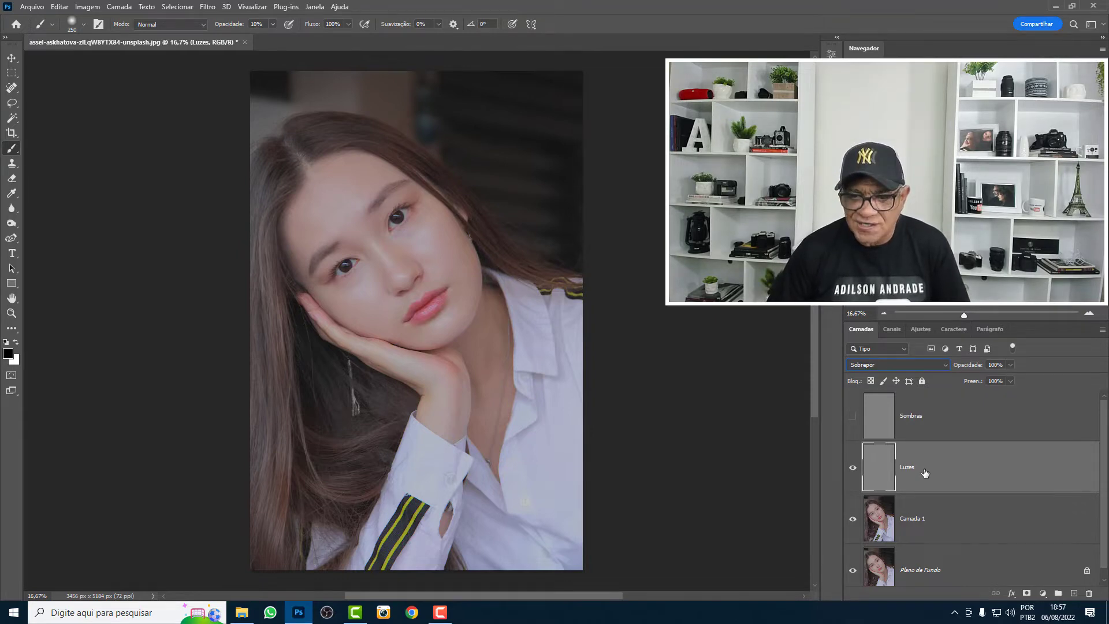
# - Load the Luzes channel as a selection and return to the Luzes layer
pyautogui.click(892, 329)
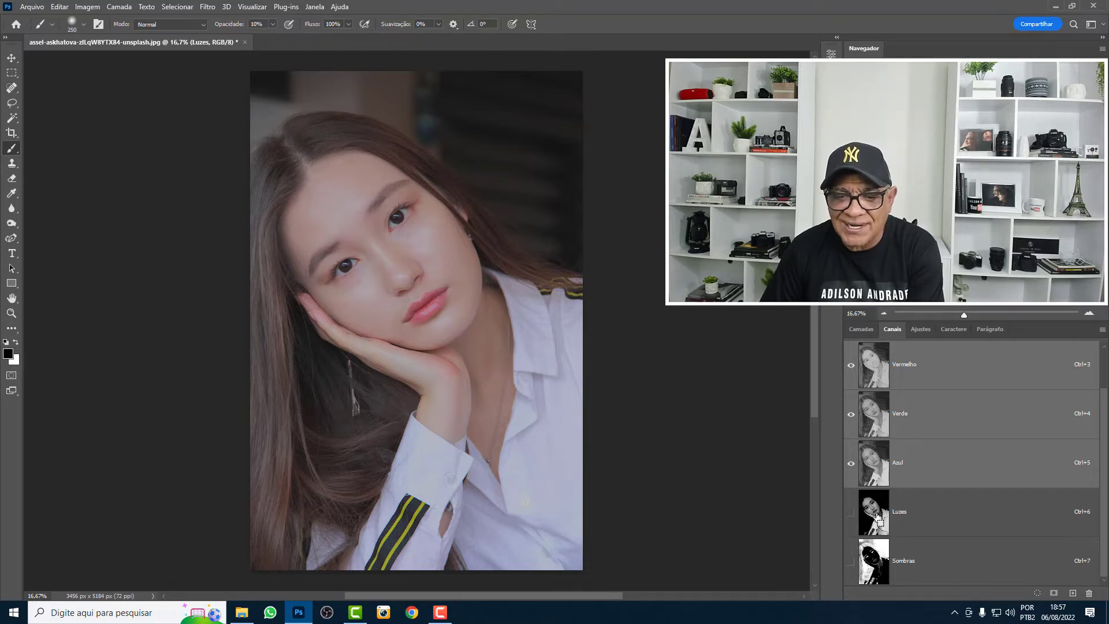
pyautogui.keyDown('ctrl'); pyautogui.click(879, 516); pyautogui.keyUp('ctrl')
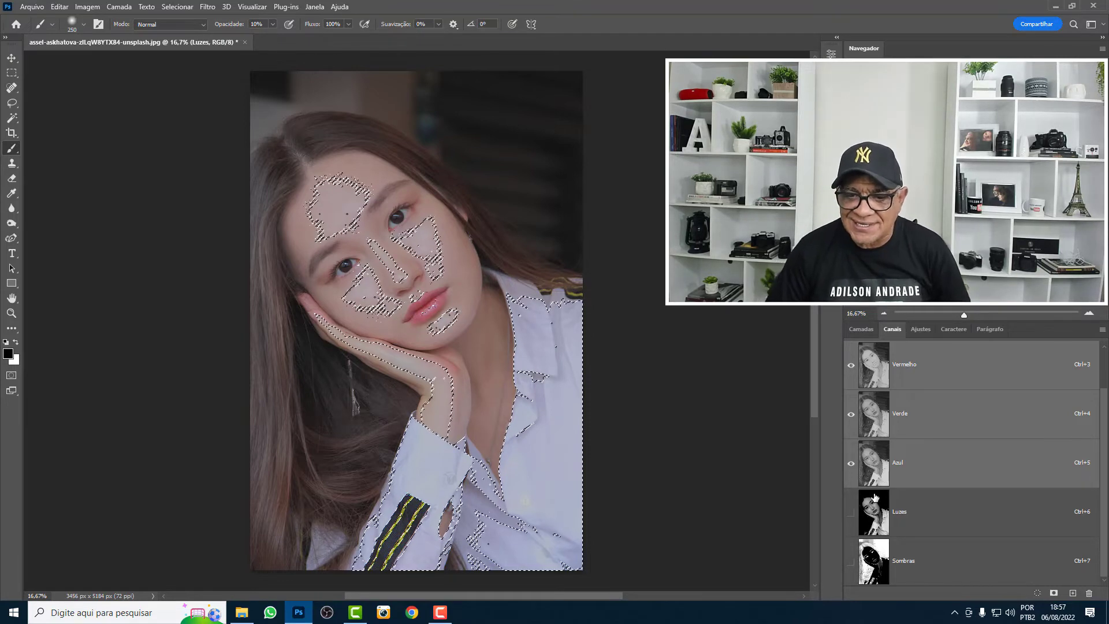
pyautogui.click(862, 329)
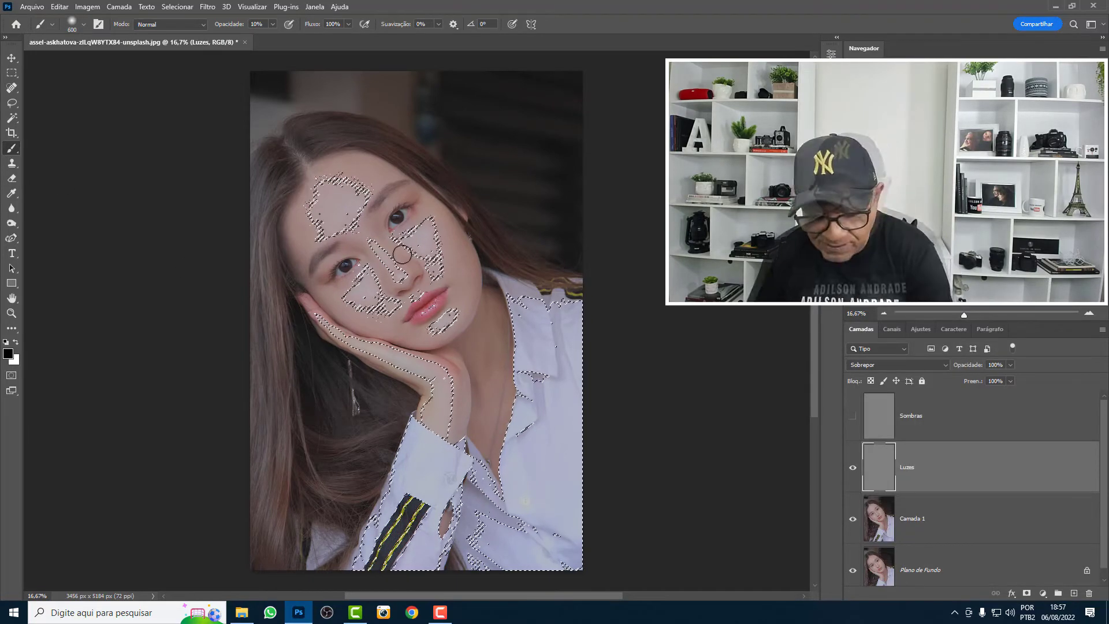
# - Hide the selection outline and brush white at 10% opacity over the highlights of the face on the Luzes layer
pyautogui.press('x')
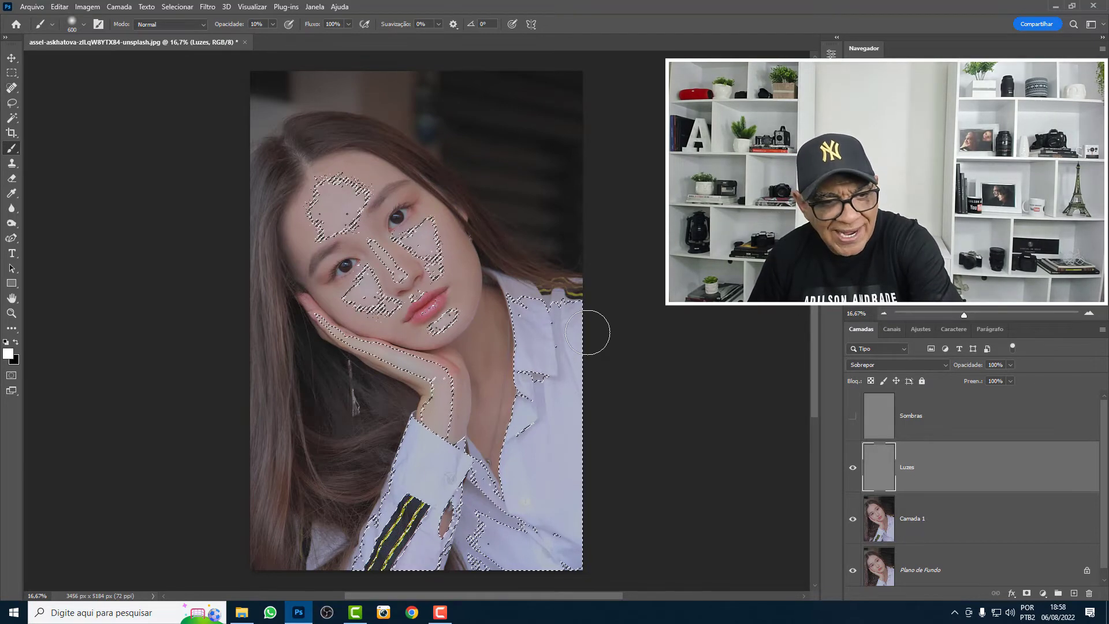
pyautogui.hotkey('ctrl', 'd')
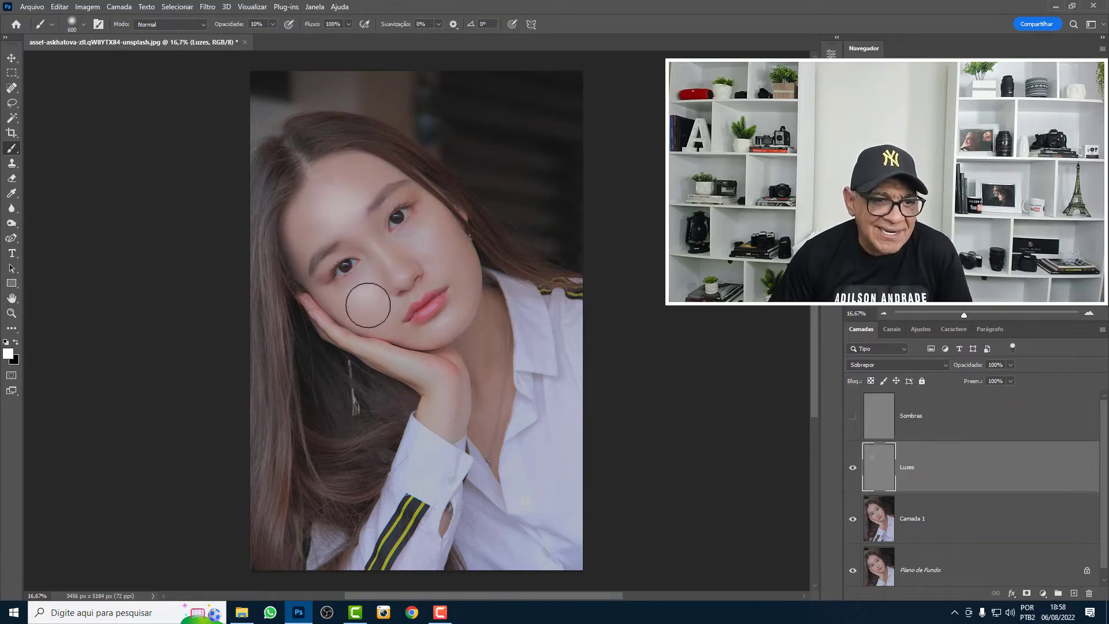
pyautogui.moveTo(338, 294)
pyautogui.mouseDown()
pyautogui.moveTo(374, 294)
pyautogui.moveTo(427, 232)
pyautogui.mouseUp()
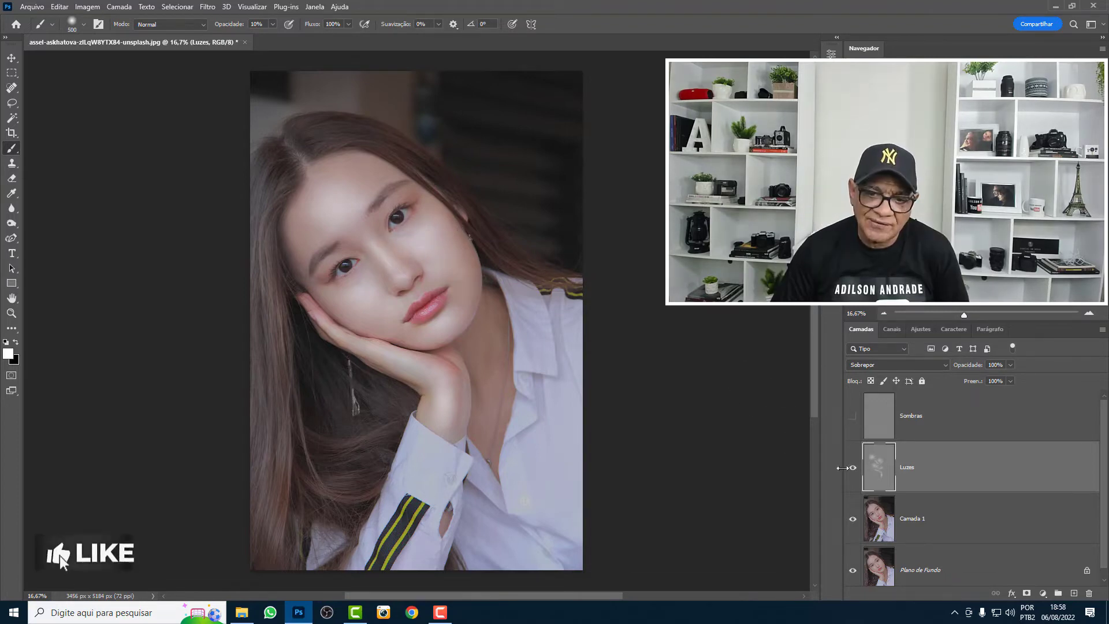
# - Toggle the Luzes layer's visibility to compare the portrait with and without the painted highlights
pyautogui.click(854, 470)
pyautogui.click(854, 471)
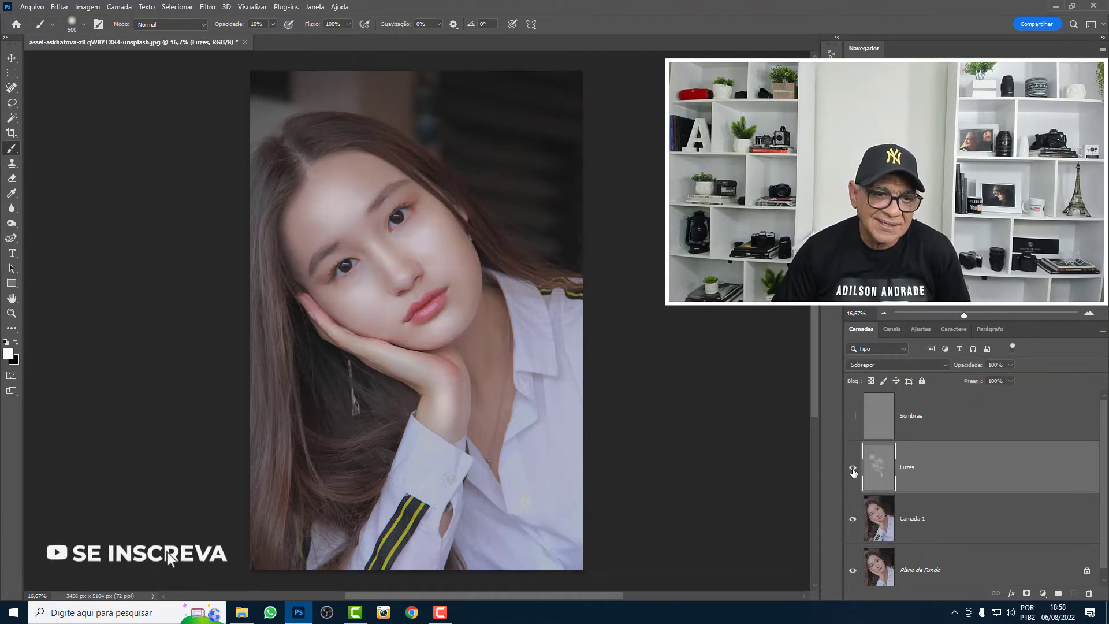
pyautogui.click(853, 471)
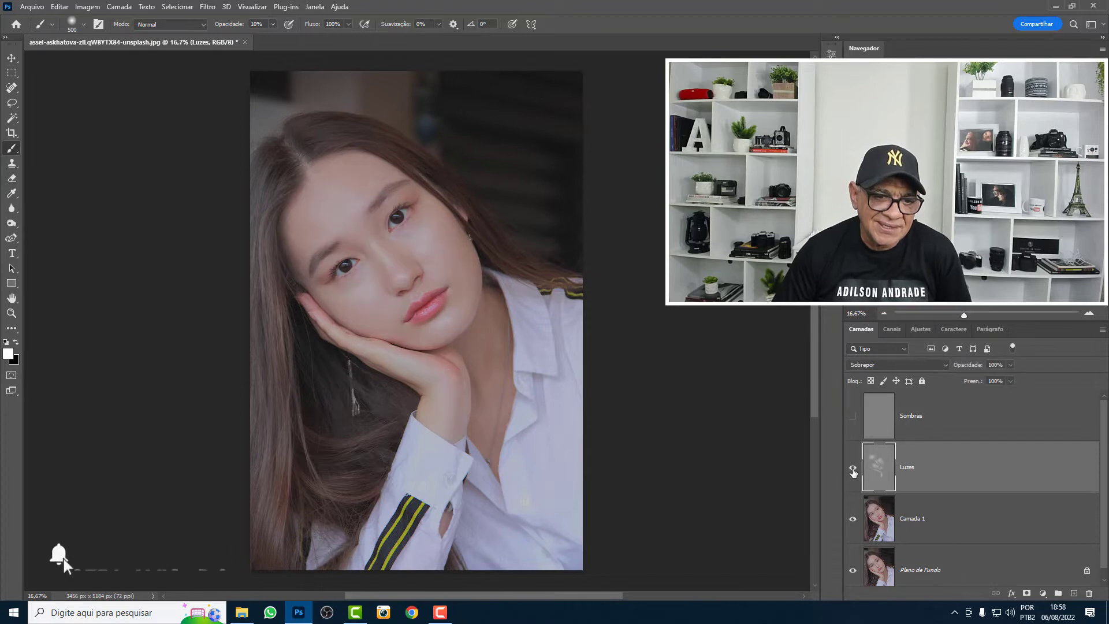
pyautogui.click(854, 471)
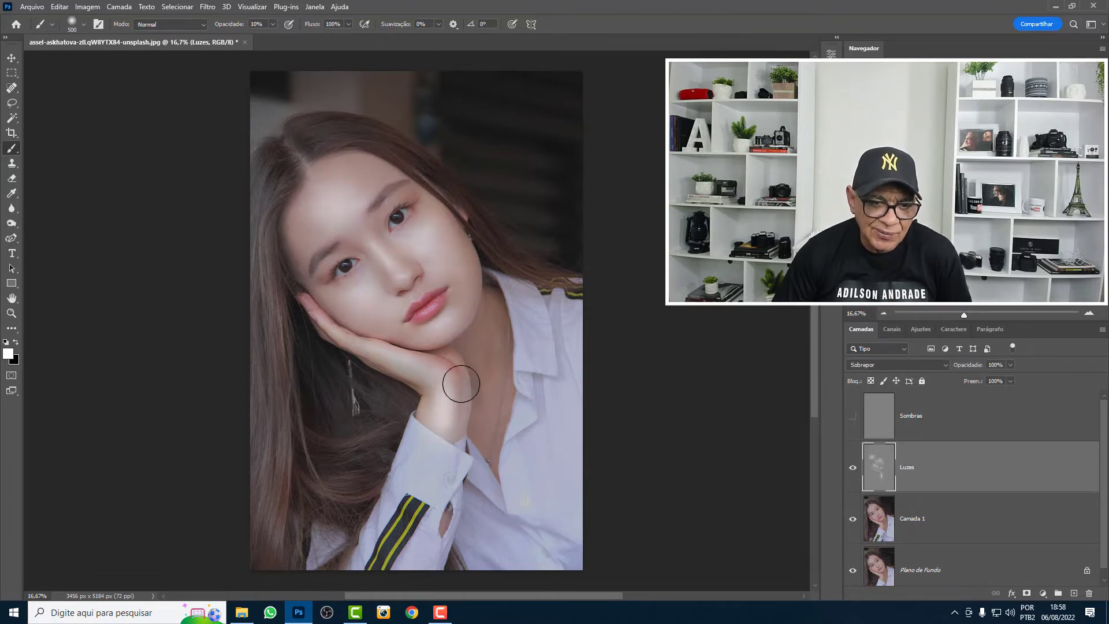
pyautogui.click(853, 469)
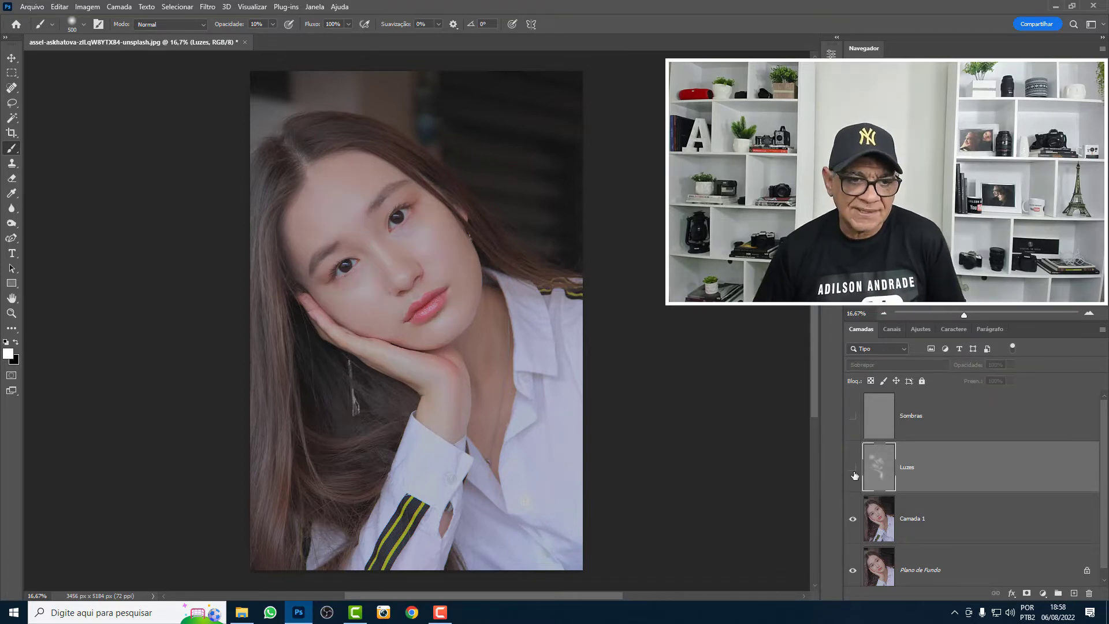
pyautogui.click(853, 473)
# - Examine the Luzes layer on its own, restore Camada 1 and Plano de Fundo, and compare before and after
pyautogui.moveTo(853, 519); pyautogui.dragTo(859, 573)
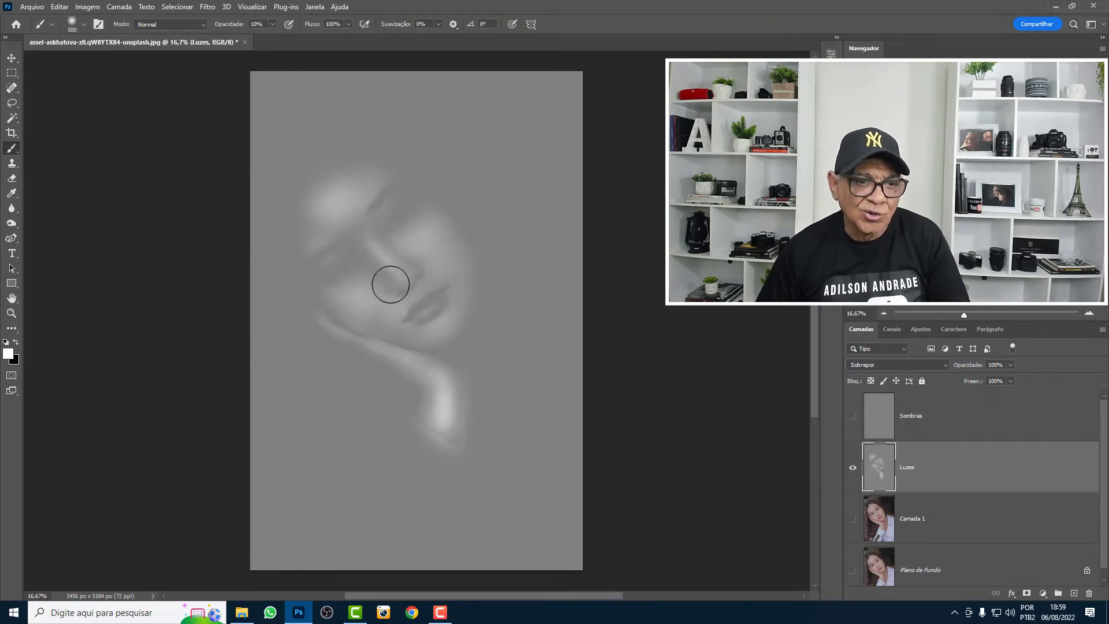
pyautogui.click(854, 534)
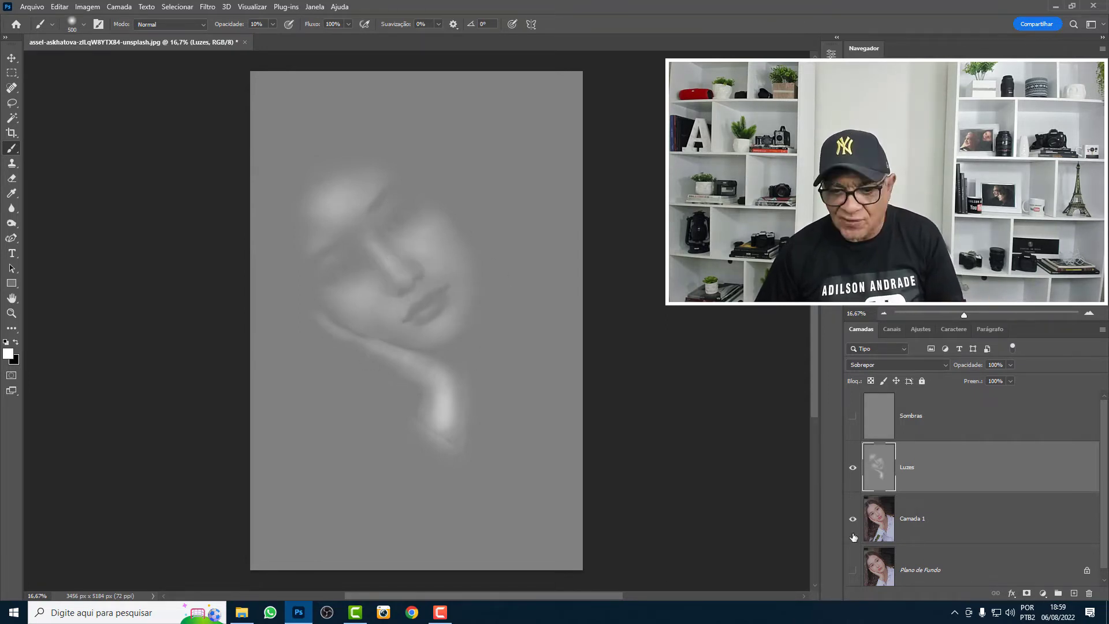
pyautogui.click(853, 571)
pyautogui.click(853, 468)
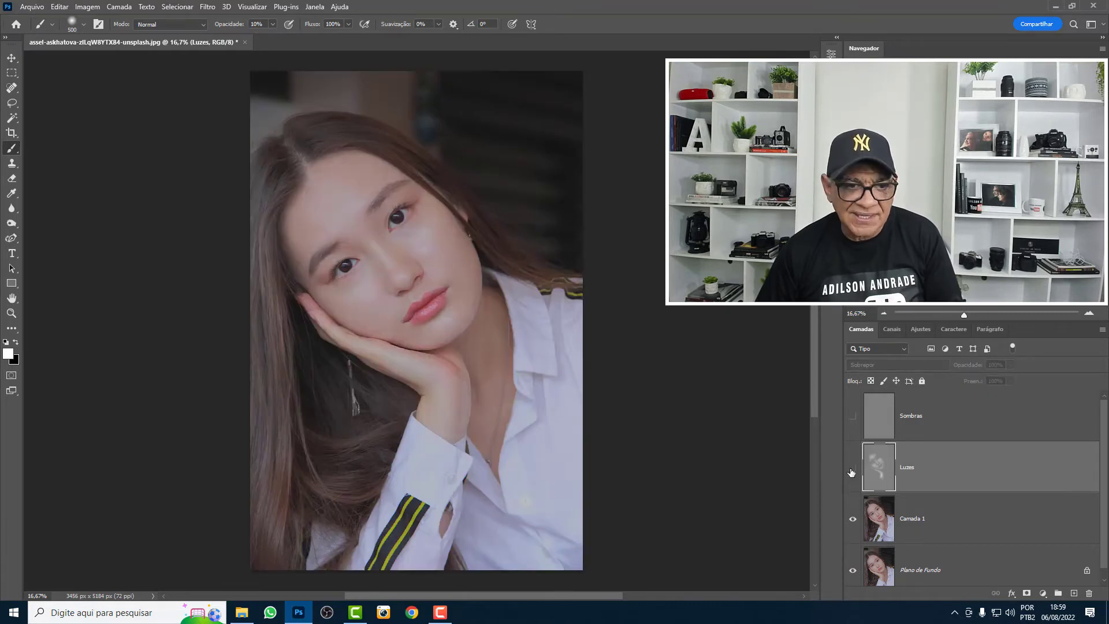
pyautogui.click(853, 468)
pyautogui.click(852, 470)
pyautogui.click(852, 470)
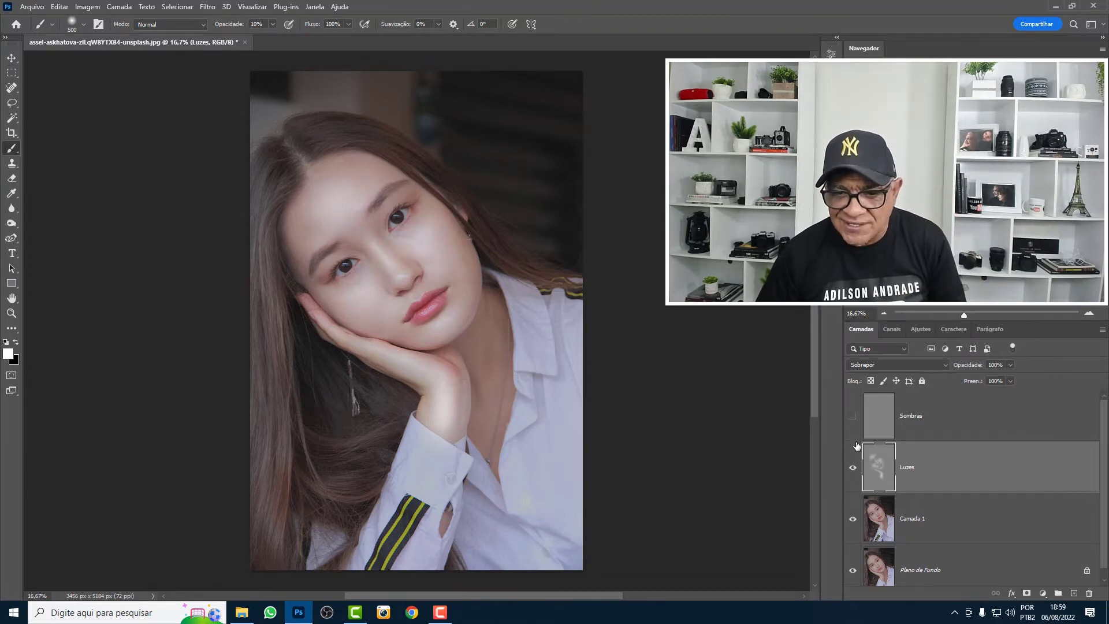
# - Show and activate the Sombras layer, and clear the hidden highlights selection
pyautogui.click(851, 421)
pyautogui.click(913, 420)
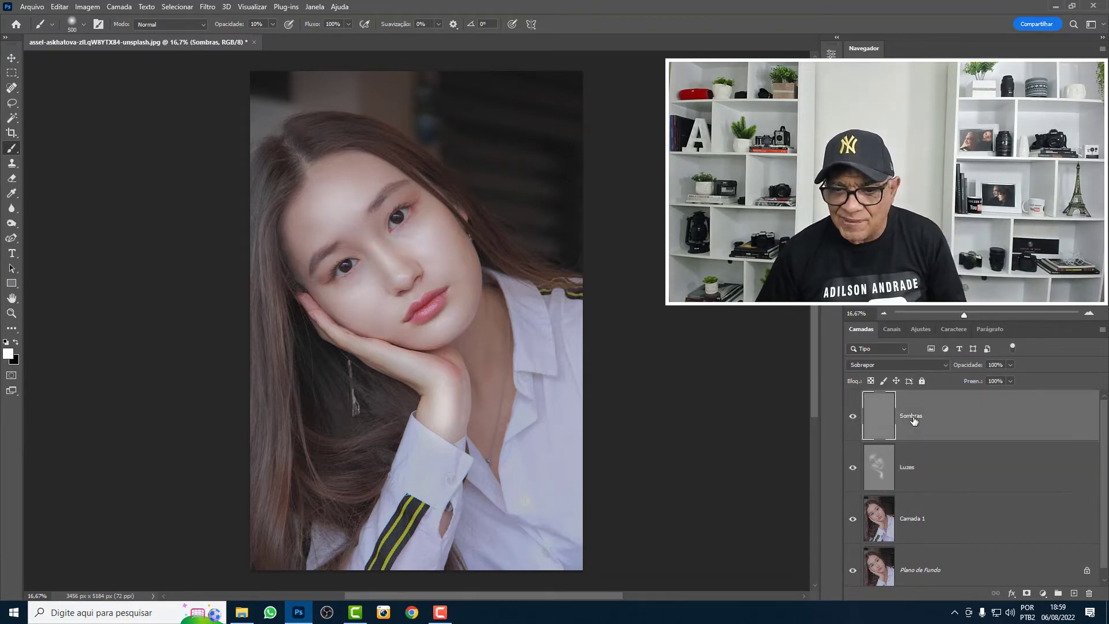
pyautogui.click(900, 333)
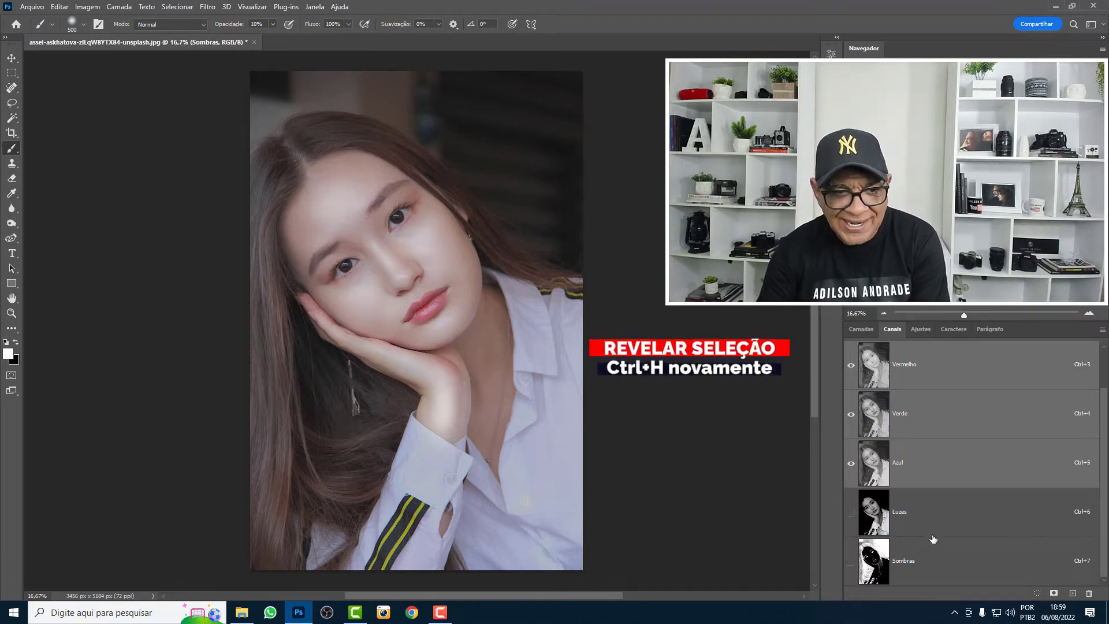
pyautogui.hotkey('ctrl', 'h')
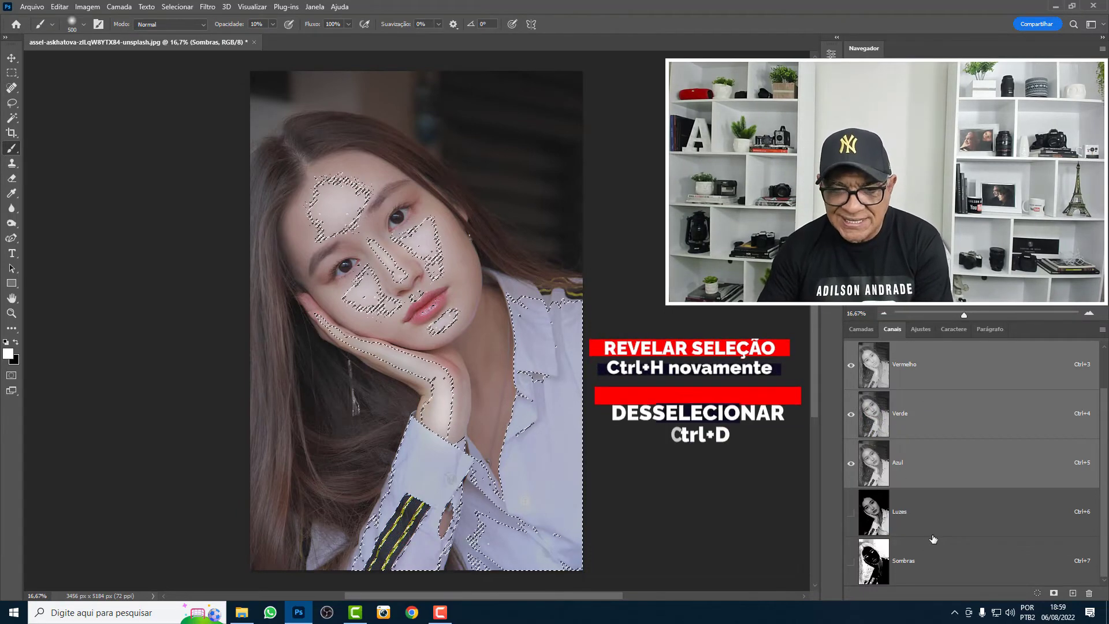
pyautogui.hotkey('ctrl', 'd')
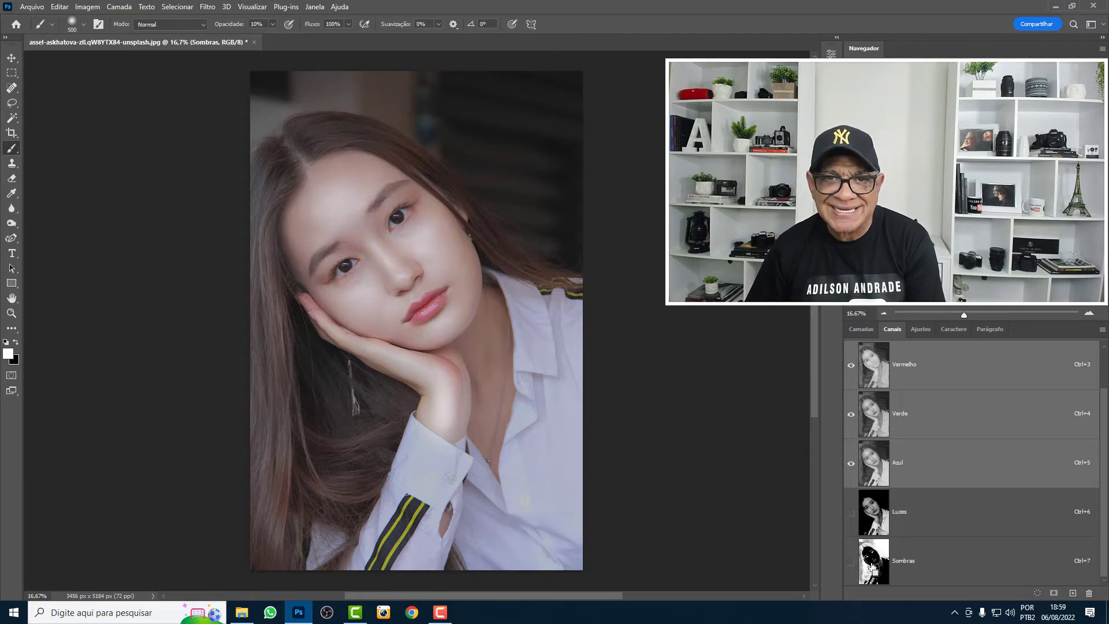
# - Load the Sombras channel as a selection for the Sombras layer and hide the selection outline
pyautogui.keyDown('ctrl'); pyautogui.click(874, 571); pyautogui.keyUp('ctrl')
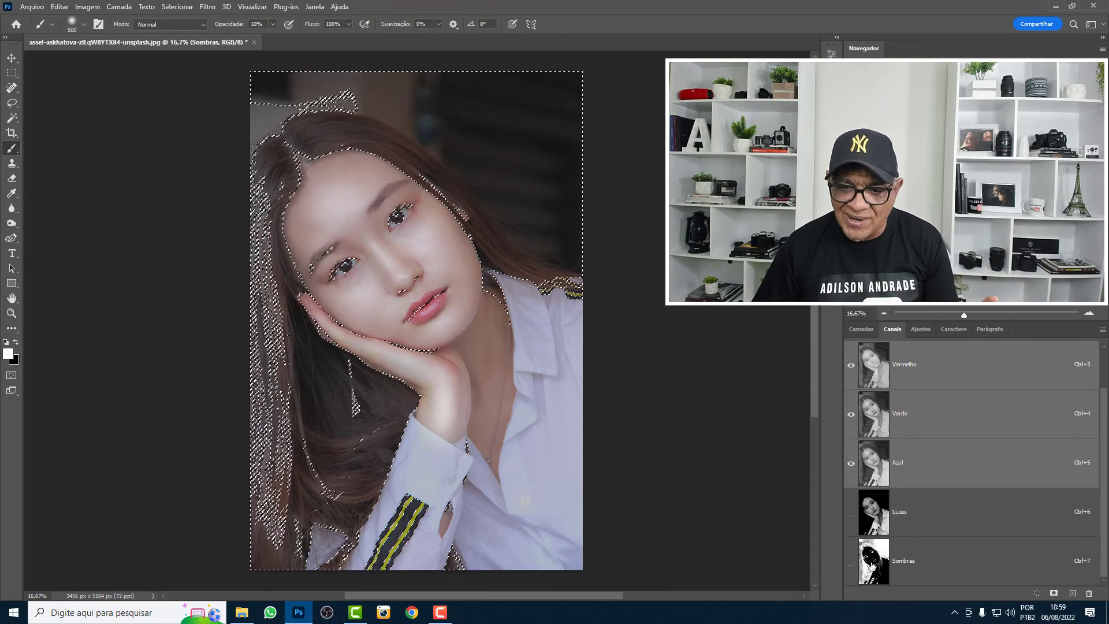
pyautogui.click(861, 329)
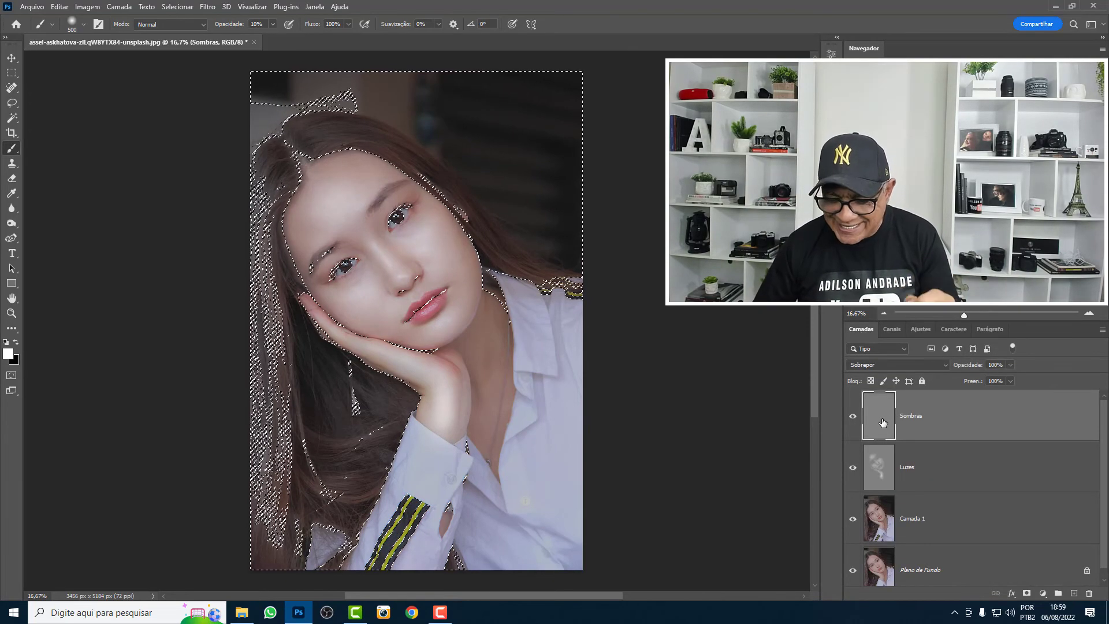
pyautogui.hotkey('ctrl', 'd')
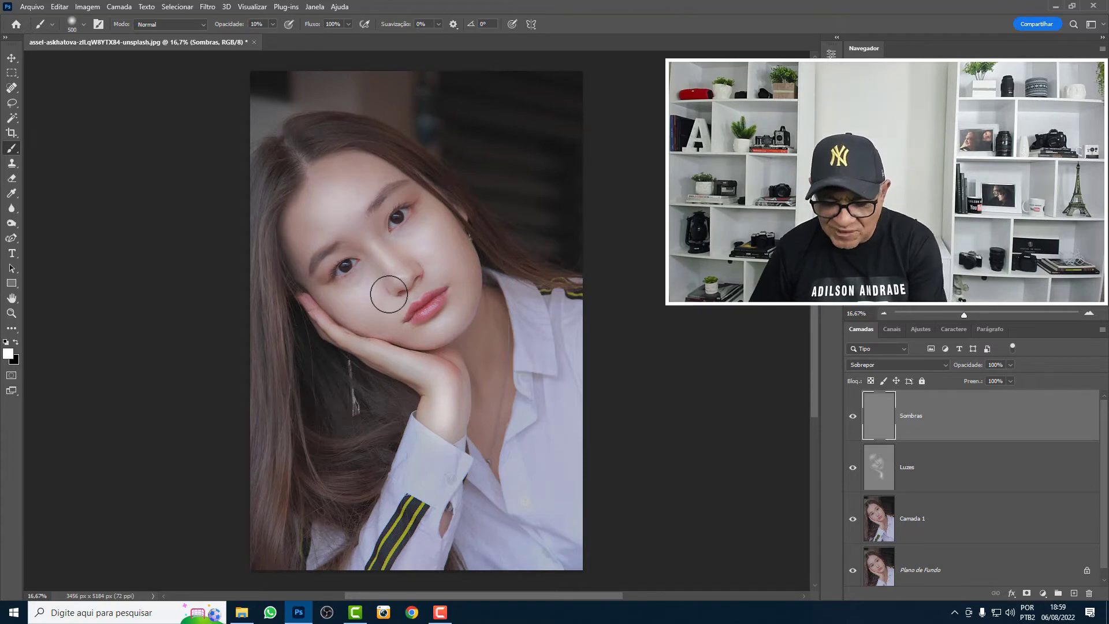
# - Brush black at 10% opacity over the hair and other dark areas on the Sombras layer, reducing the brush size to 250
pyautogui.press('x')
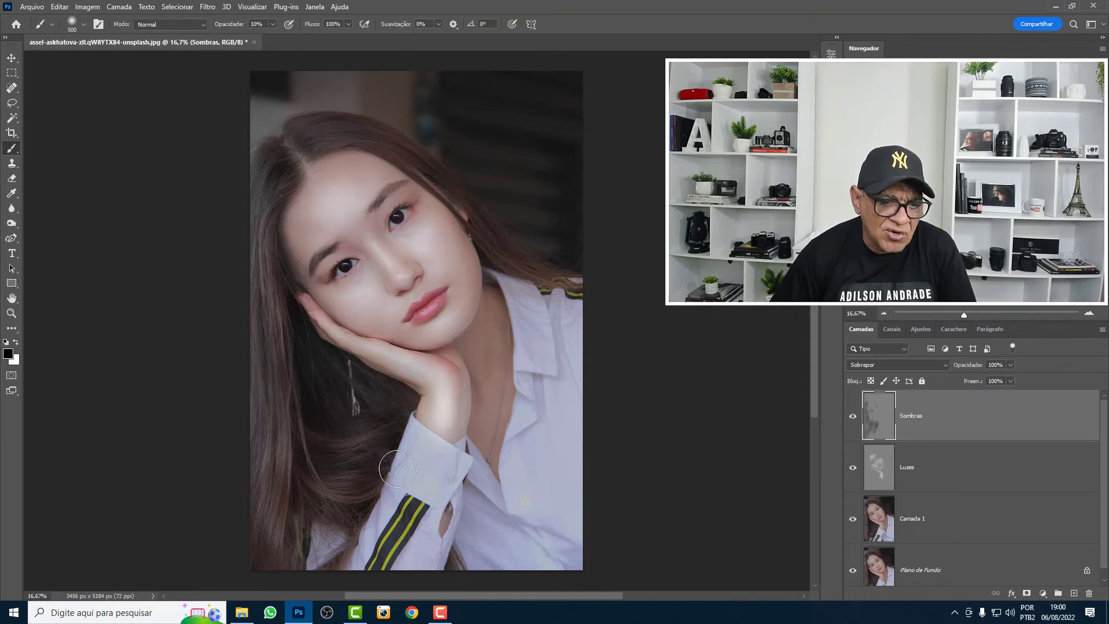
pyautogui.moveTo(395, 532); pyautogui.dragTo(382, 570)
pyautogui.moveTo(576, 286); pyautogui.dragTo(529, 250)
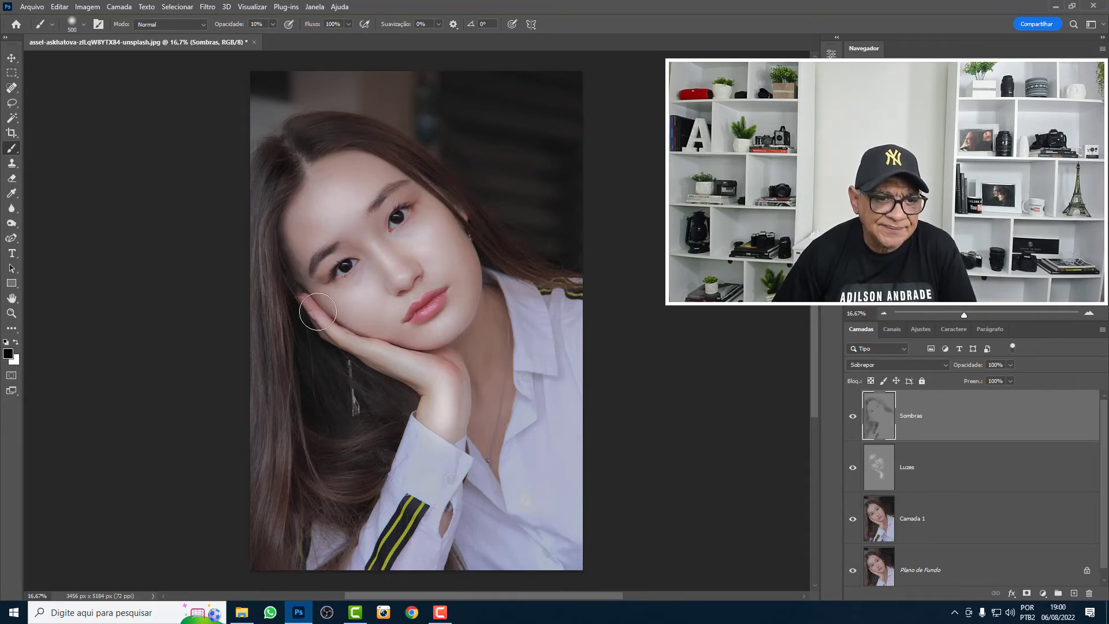
pyautogui.press('[')
pyautogui.press('[')
pyautogui.press('[')
pyautogui.press('[')
pyautogui.press('[')
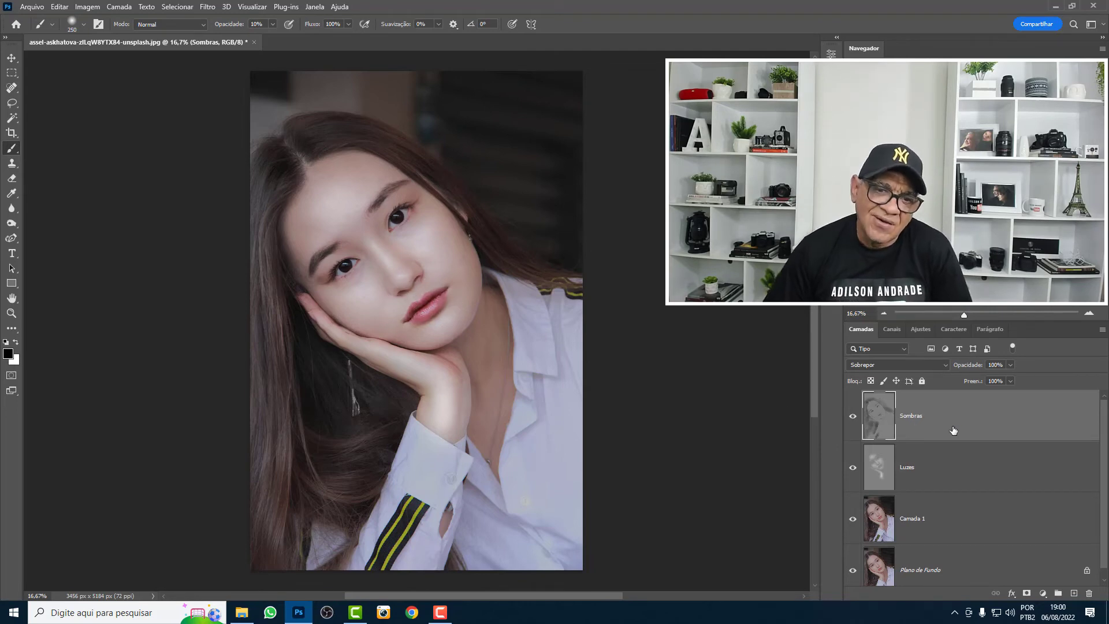
# - Toggle the visibility of the Sombras and Luzes layers to compare the portrait with and without each effect, leaving both shown
pyautogui.click(854, 417)
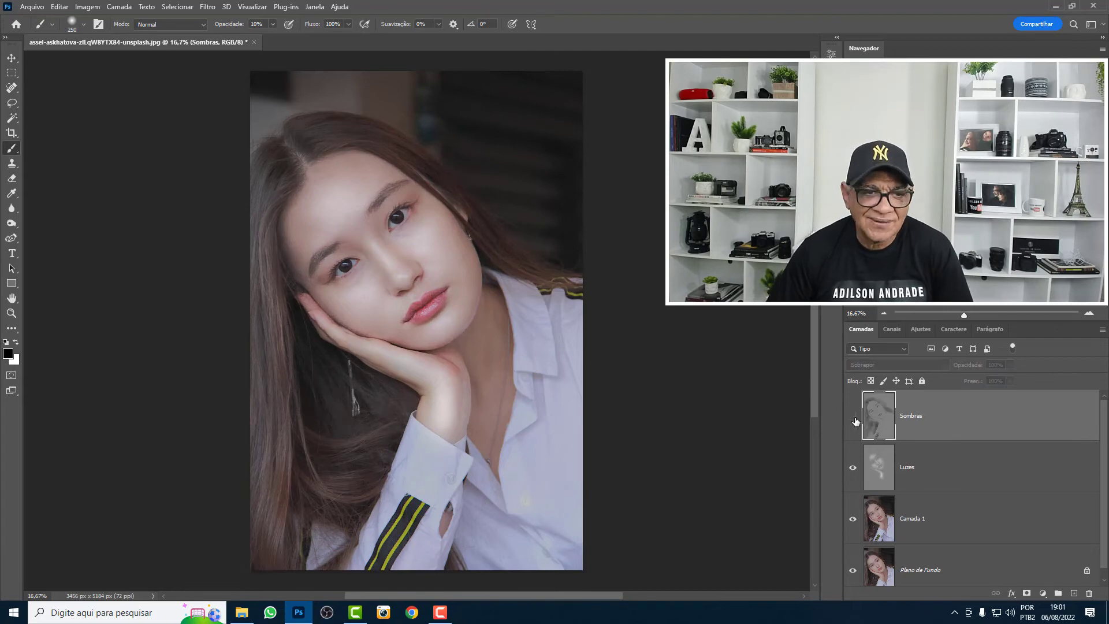
pyautogui.click(854, 417)
pyautogui.click(854, 417)
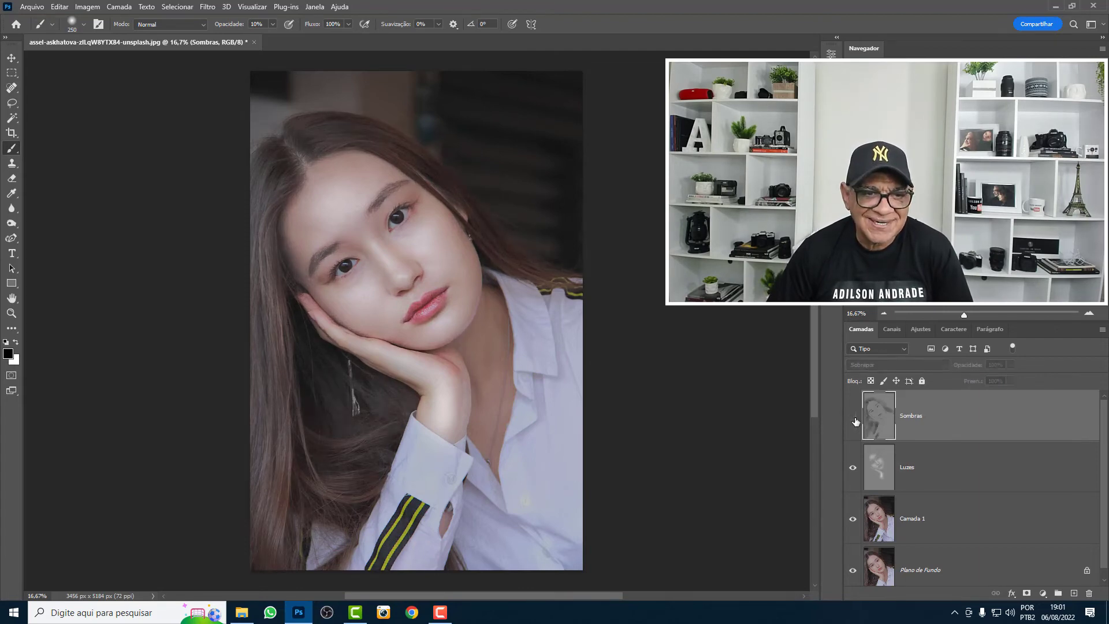
pyautogui.click(854, 417)
pyautogui.click(854, 417)
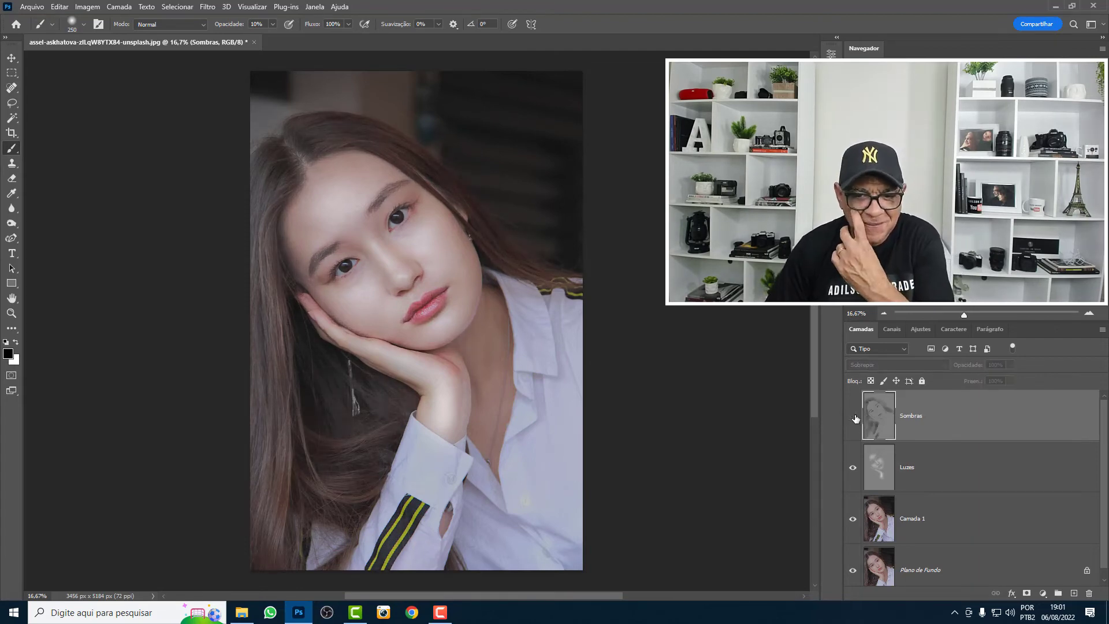
pyautogui.click(853, 468)
pyautogui.click(854, 469)
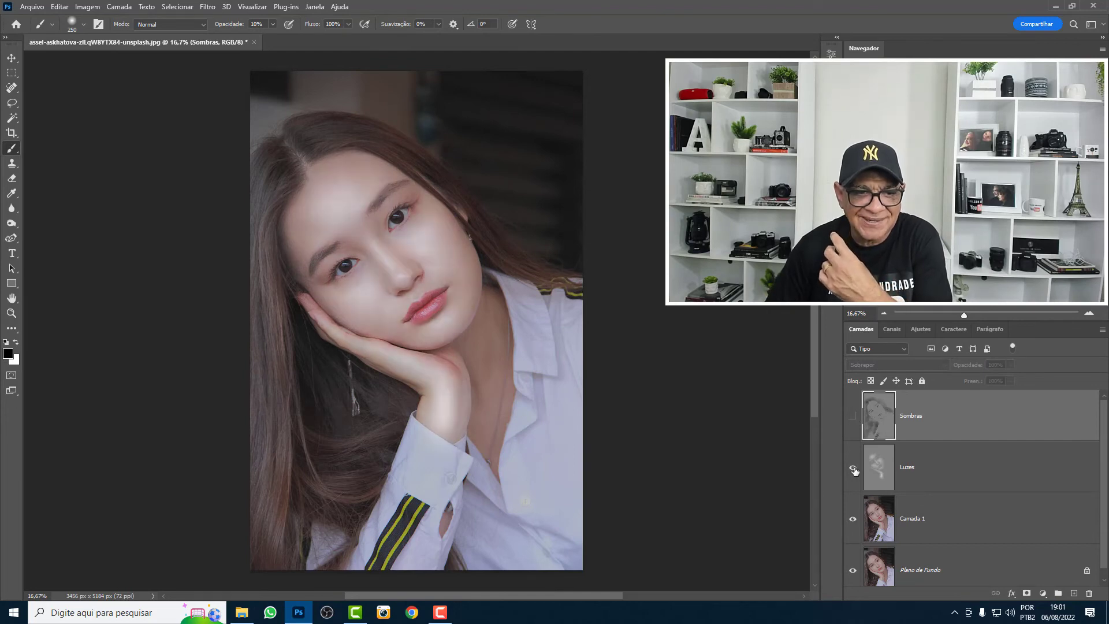
pyautogui.click(853, 469)
pyautogui.click(852, 466)
pyautogui.click(851, 418)
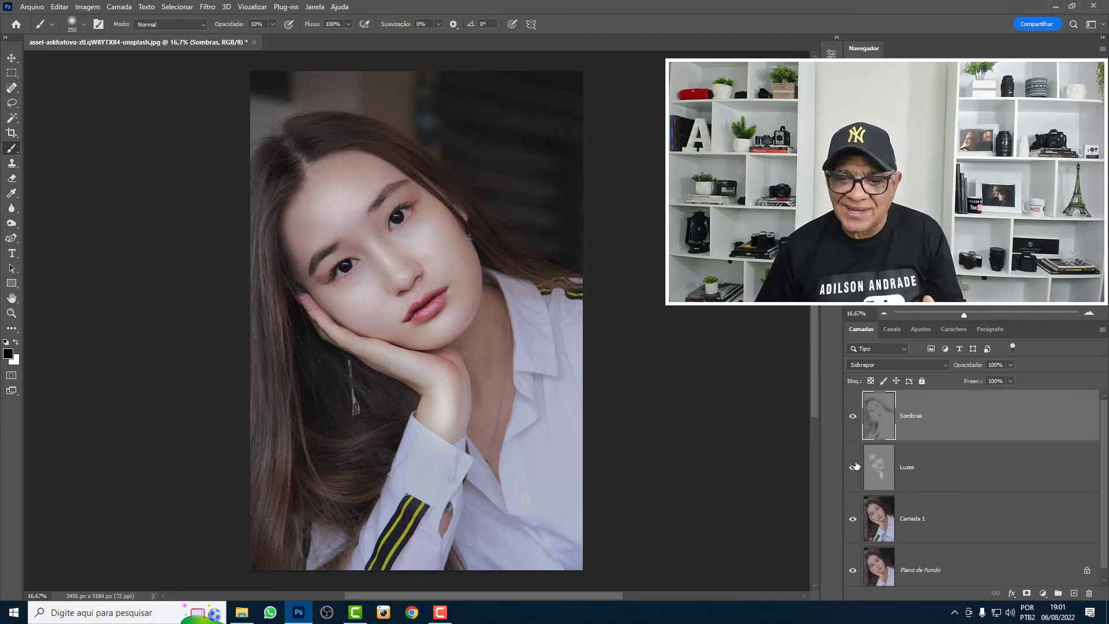
# - Group the Luzes and Sombras layers and name the group "Dodge and burn"
pyautogui.click(942, 466)
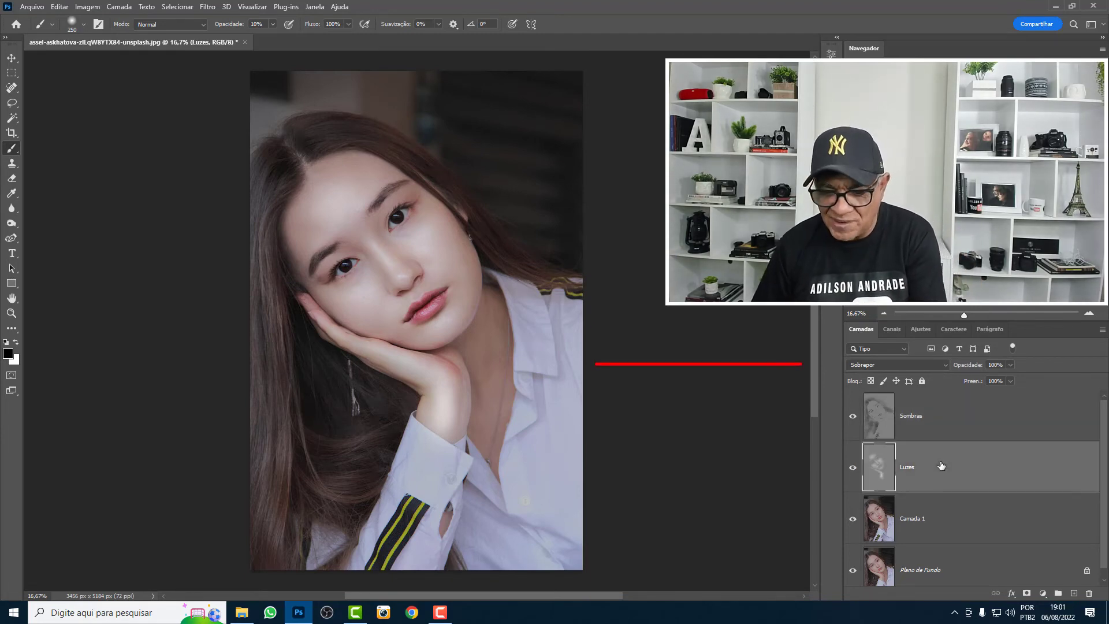
pyautogui.keyDown('shift'); pyautogui.click(934, 427); pyautogui.keyUp('shift')
pyautogui.hotkey('ctrl', 'g')
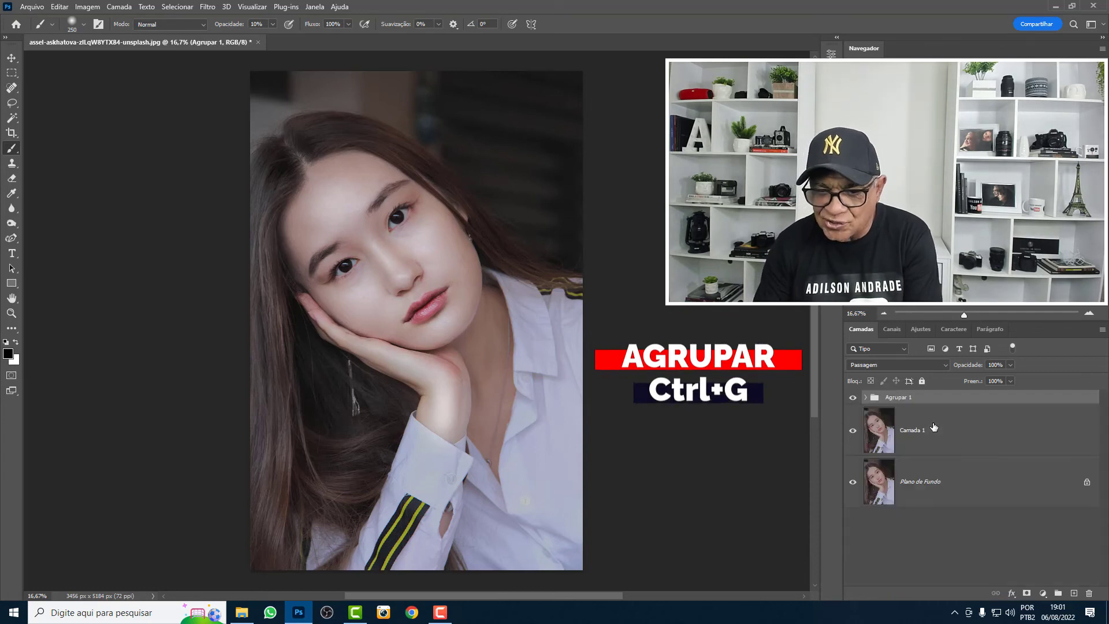
pyautogui.doubleClick(898, 398)
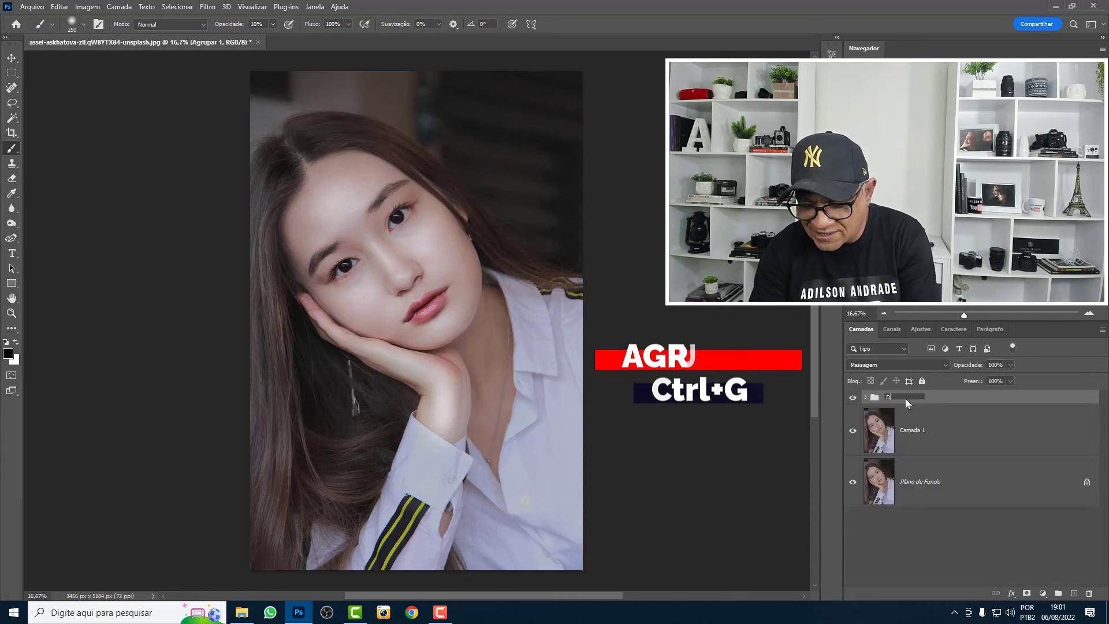
pyautogui.write('Dodge and b')
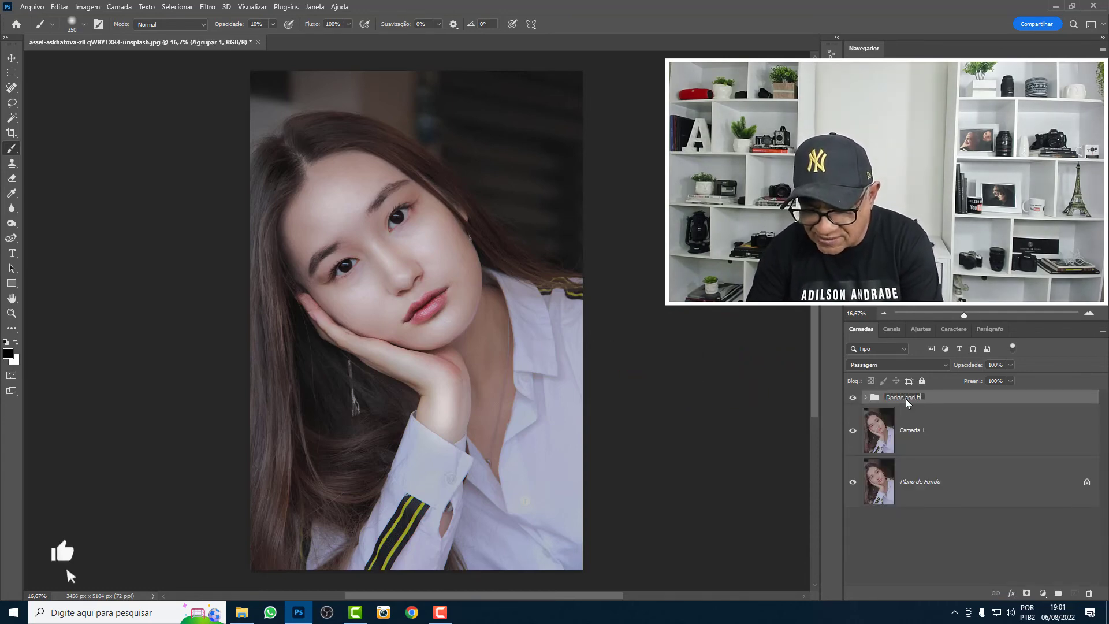
pyautogui.write('urn')
pyautogui.click(851, 413)
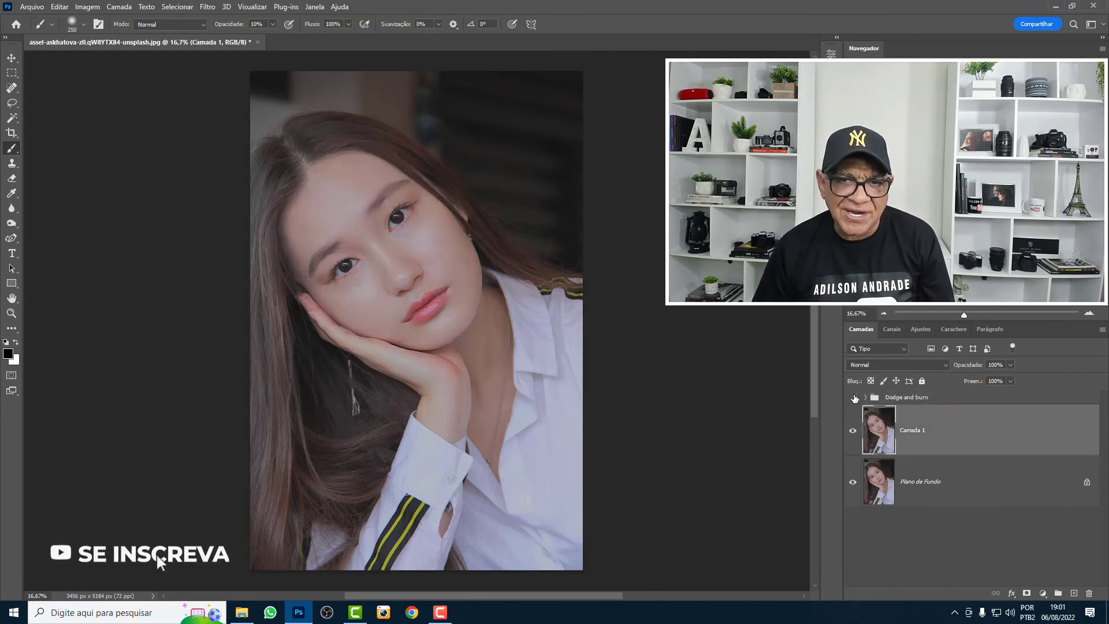
# - Compare the portrait with the Dodge and burn group hidden and shown, leaving the group visible
pyautogui.click(853, 398)
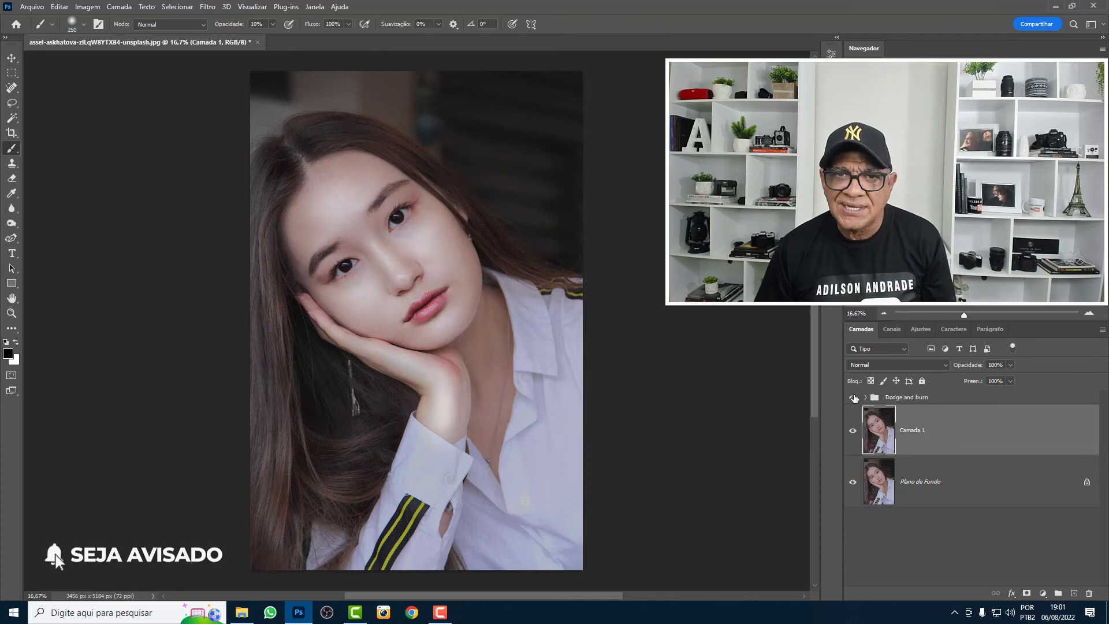
pyautogui.click(854, 398)
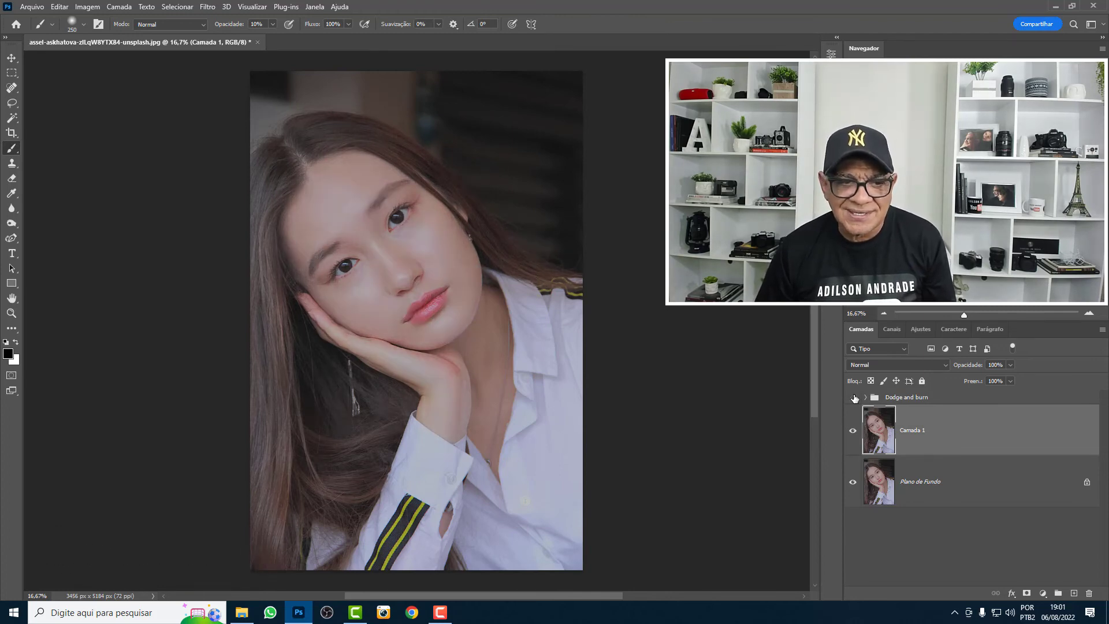
pyautogui.click(854, 398)
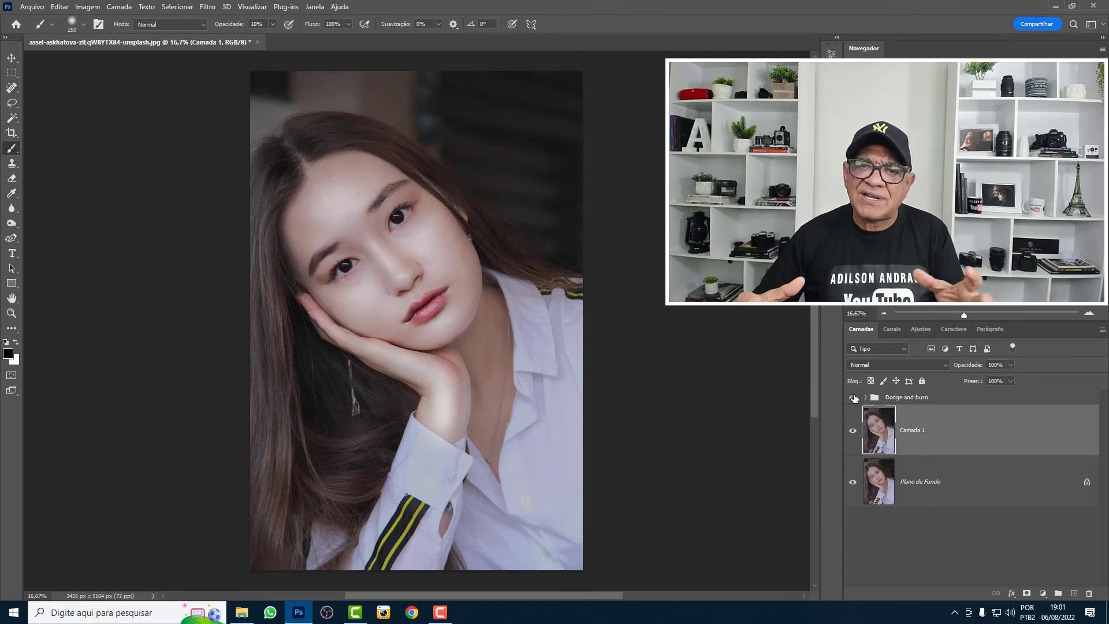
# - Reduce the opacity of the Dodge and burn group to 71%
pyautogui.click(944, 399)
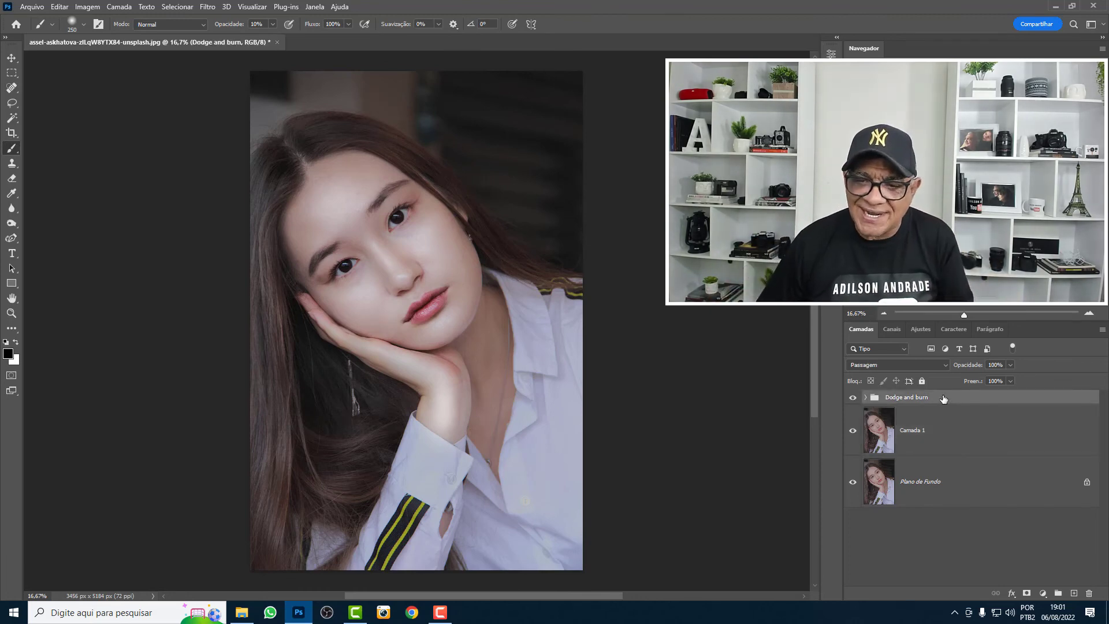
pyautogui.moveTo(957, 372); pyautogui.dragTo(948, 374)
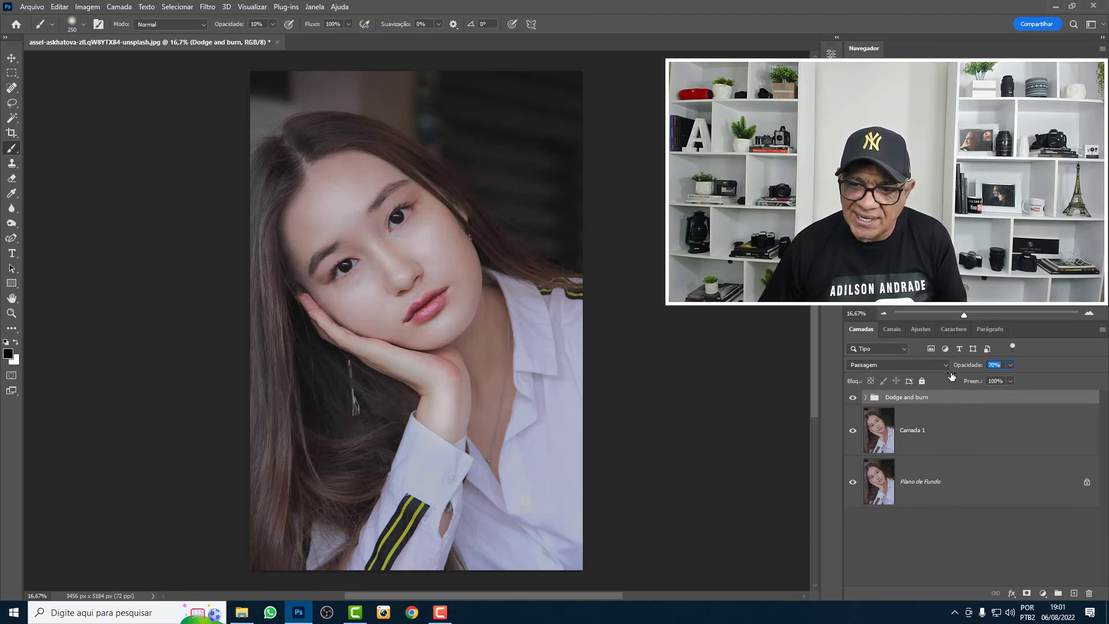
pyautogui.moveTo(952, 376); pyautogui.dragTo(951, 376)
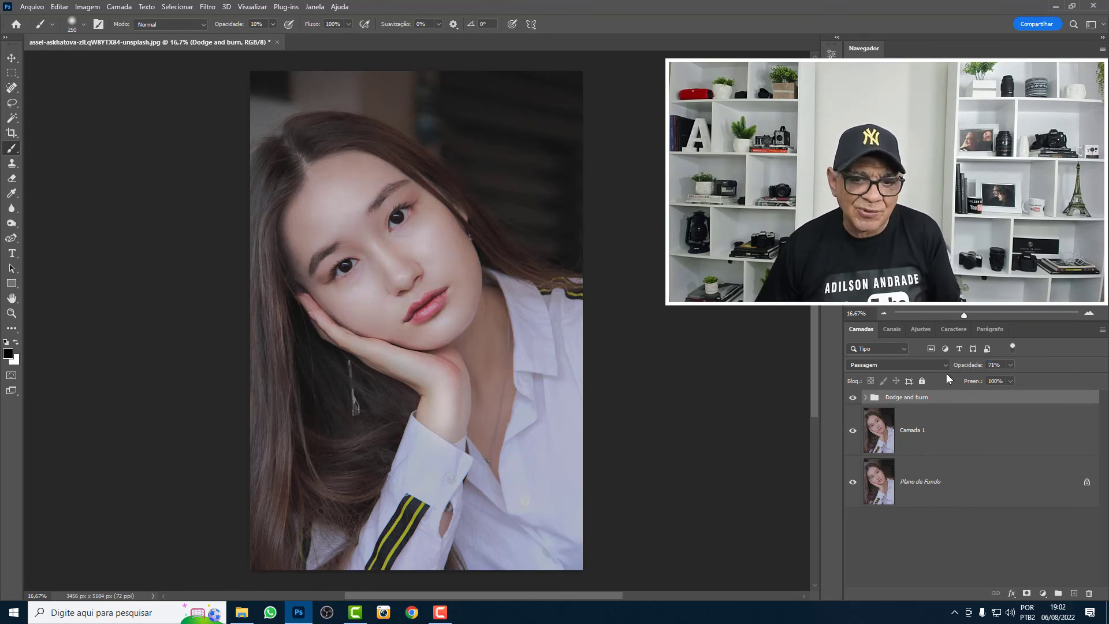
# - Compare before and after with the Dodge and burn group at its reduced opacity, leaving it shown
pyautogui.click(853, 399)
pyautogui.click(854, 400)
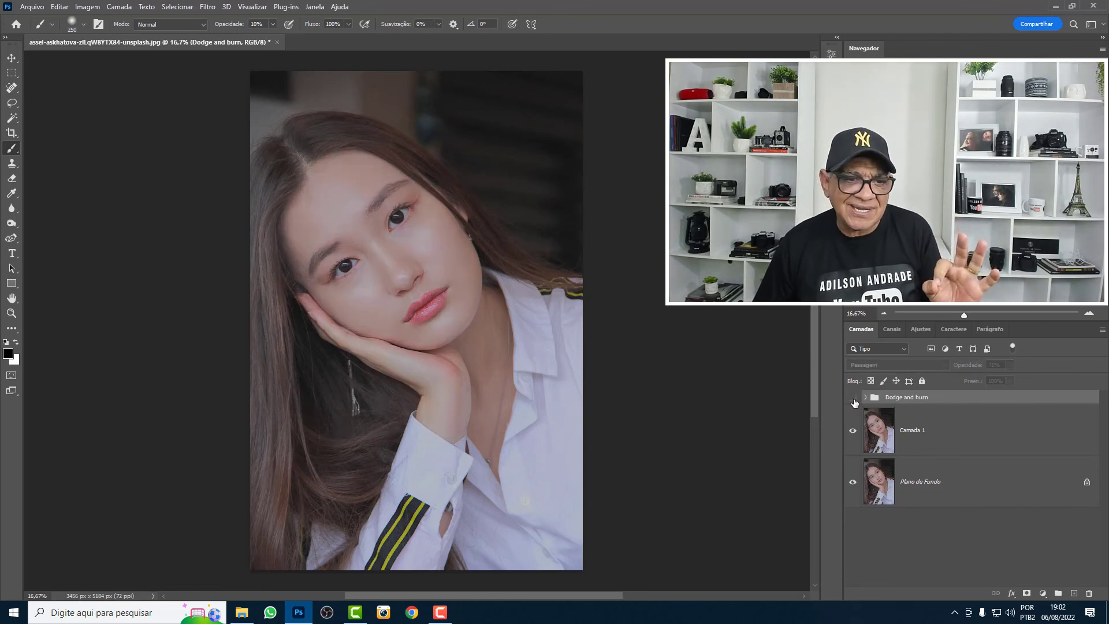
pyautogui.click(854, 400)
pyautogui.click(854, 400)
pyautogui.click(853, 400)
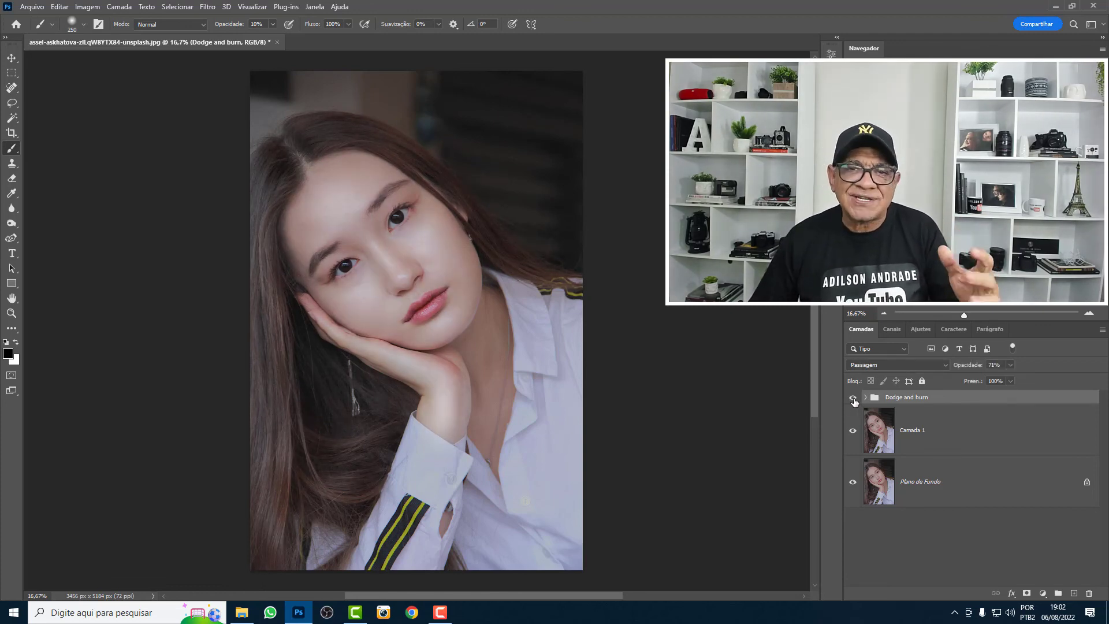